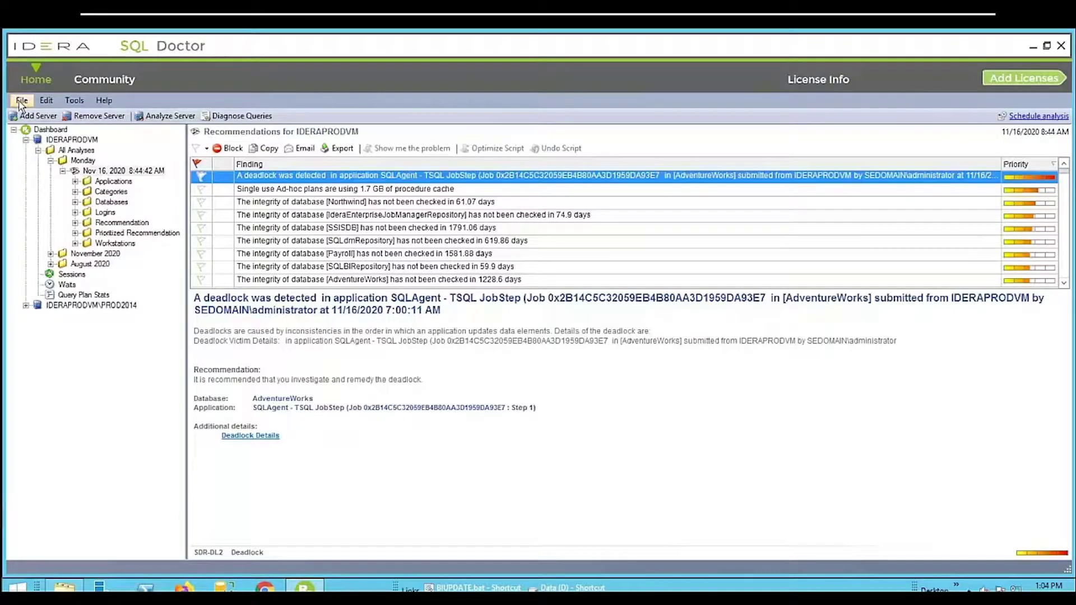
click(22, 102)
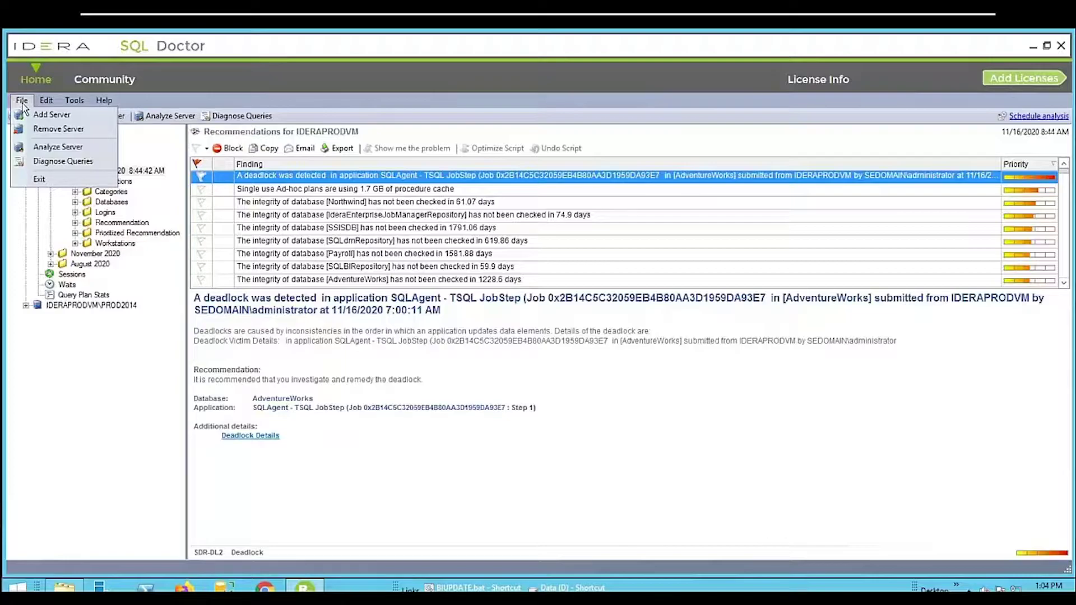
click(57, 359)
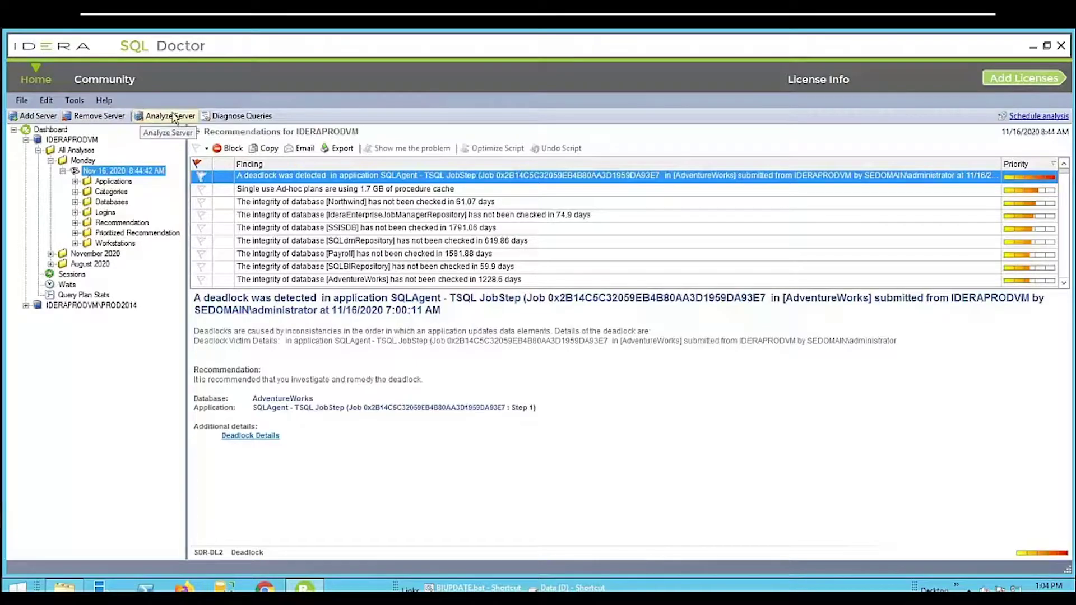
Open the general settings for IDERAPRODVM and examine the analysis results folder in File Explorer and the advanced connection settings
click(47, 101)
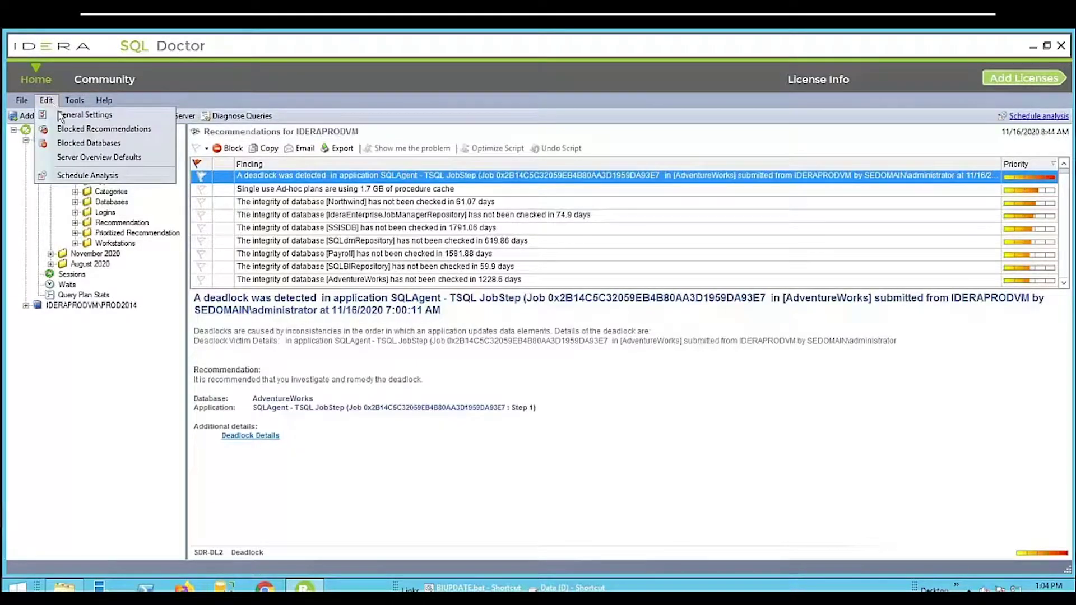
click(79, 115)
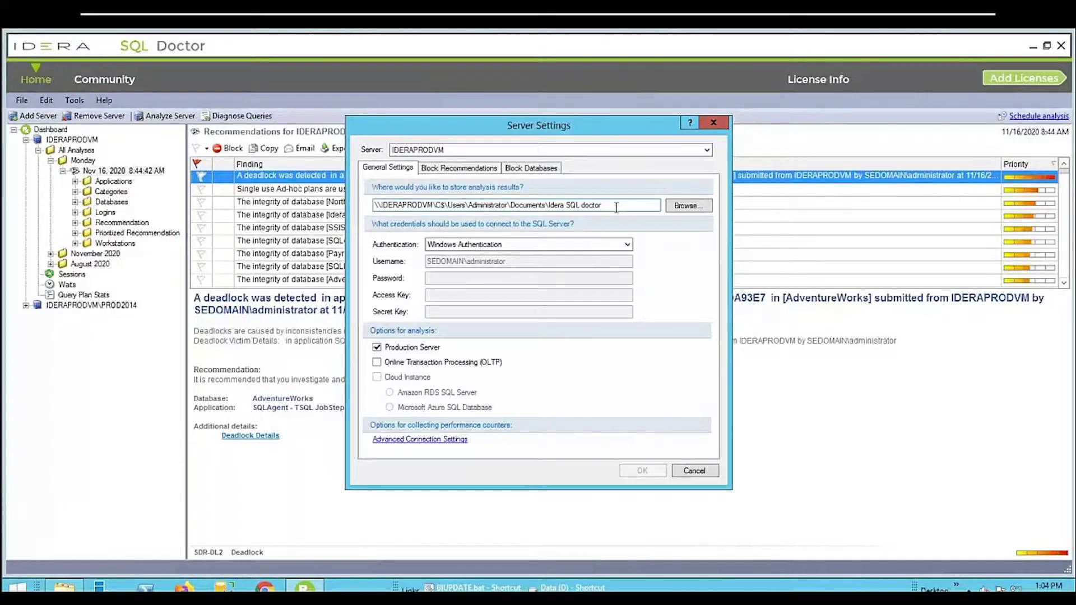
click(50, 587)
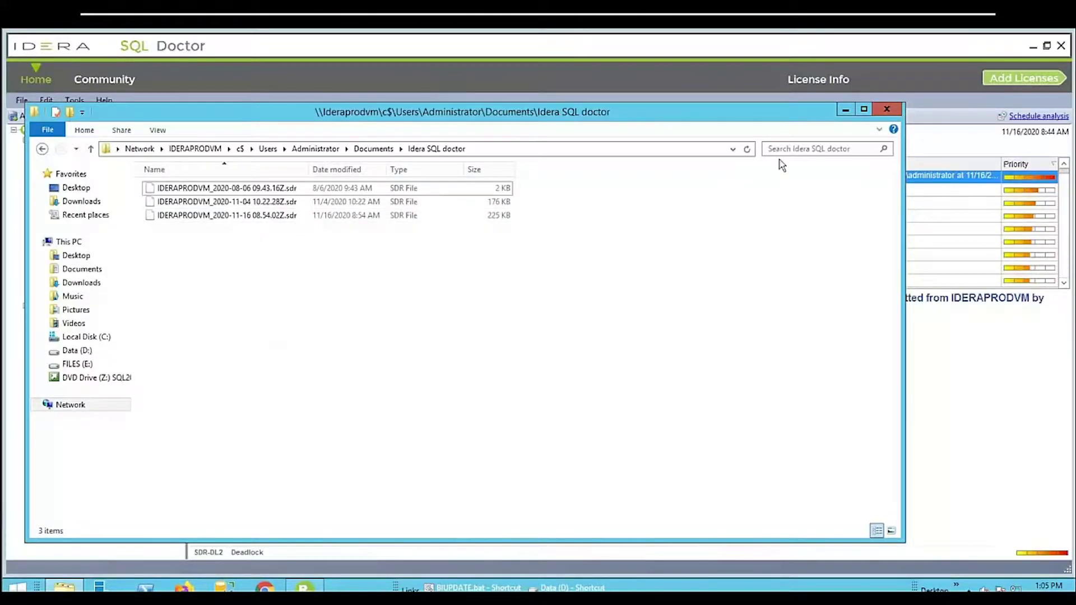
click(887, 109)
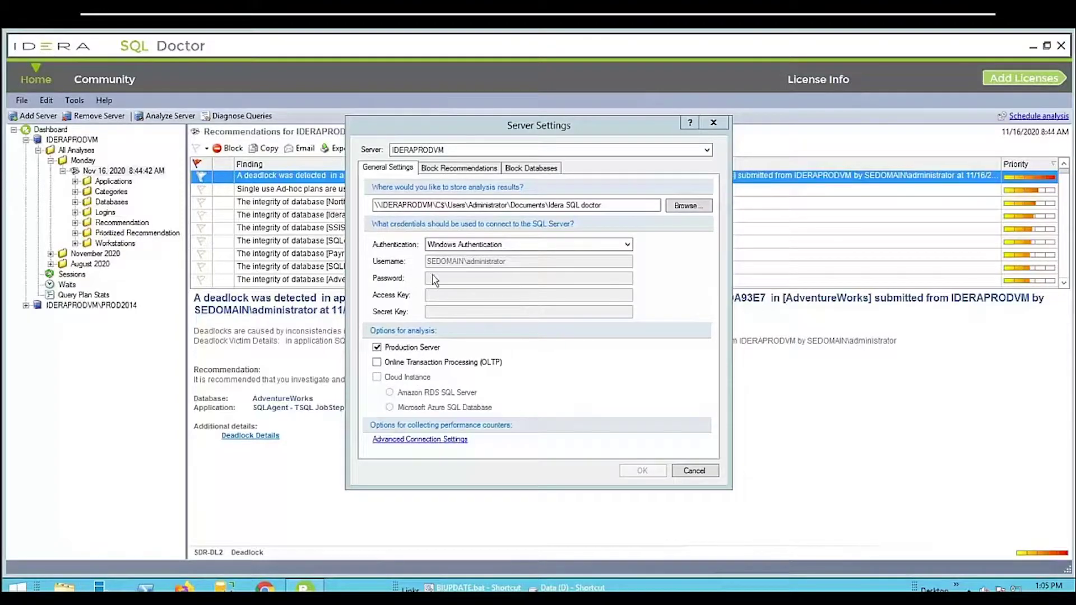
click(414, 441)
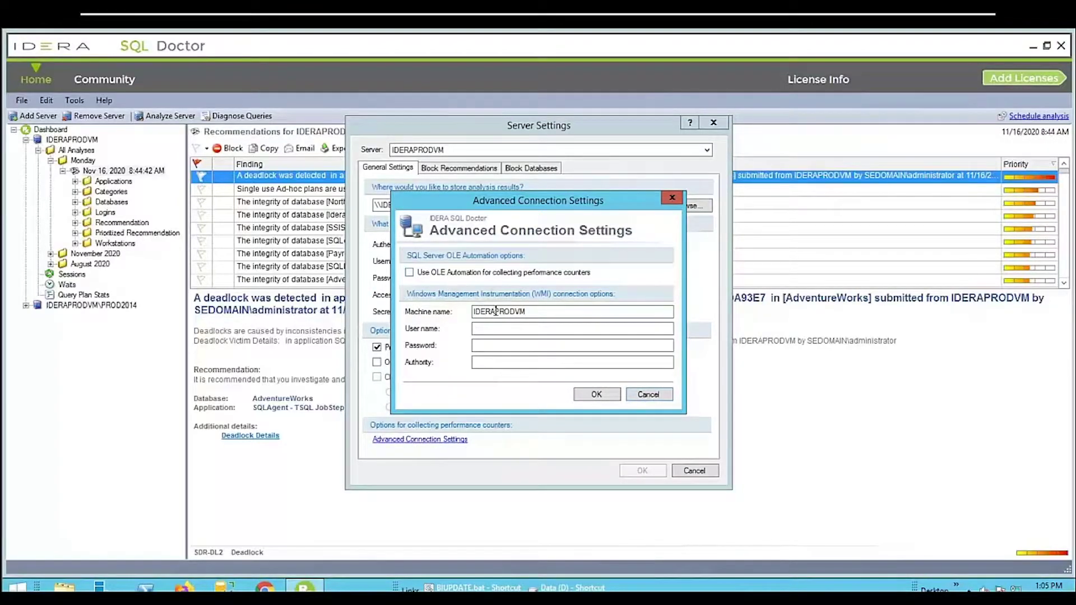
click(653, 394)
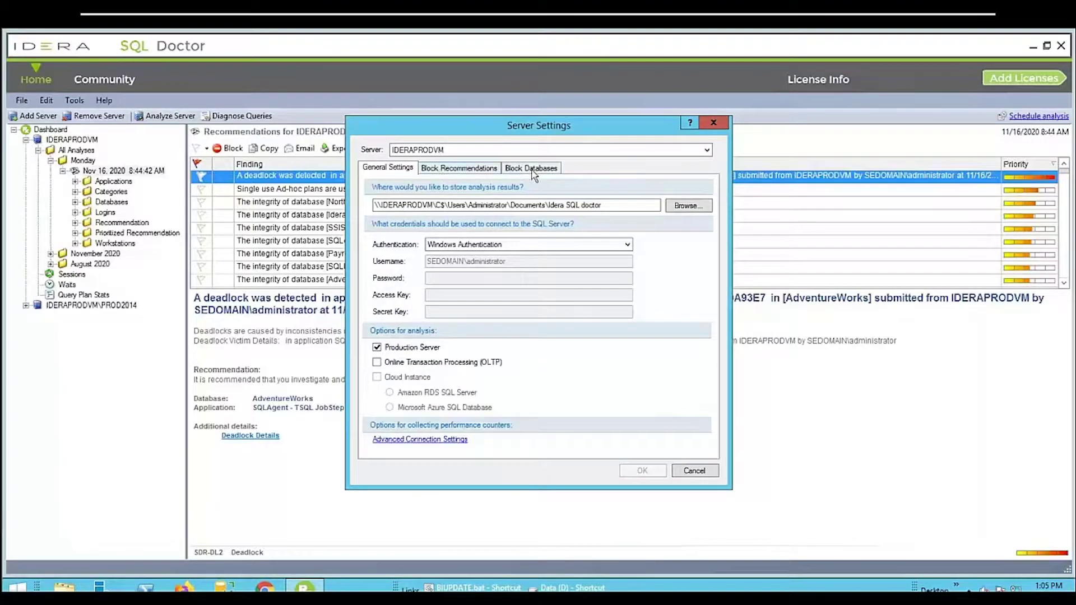
Examine the recommendations and databases that can be blocked for IDERAPRODVM, and close the server settings without changes
click(465, 171)
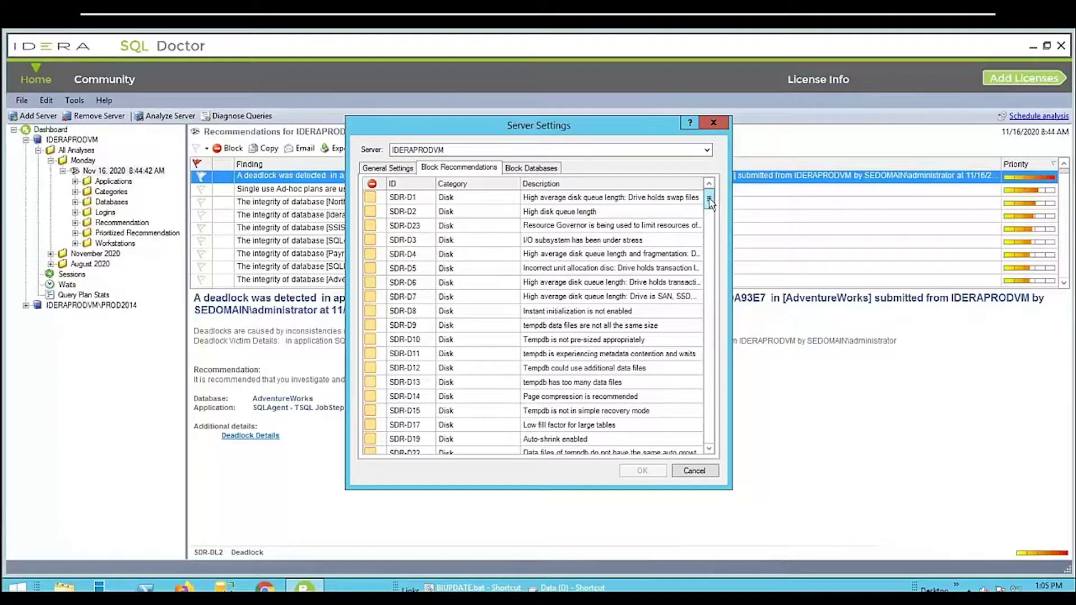
mouse_move(710, 203)
mouse_down()
mouse_move(712, 452)
mouse_move(712, 197)
mouse_up()
click(527, 169)
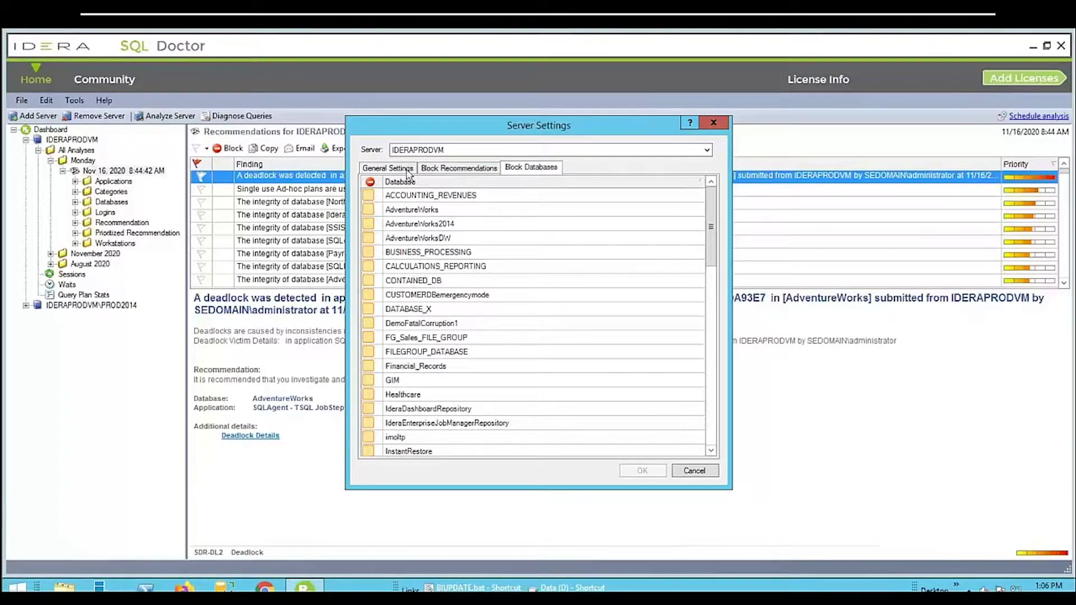
click(701, 472)
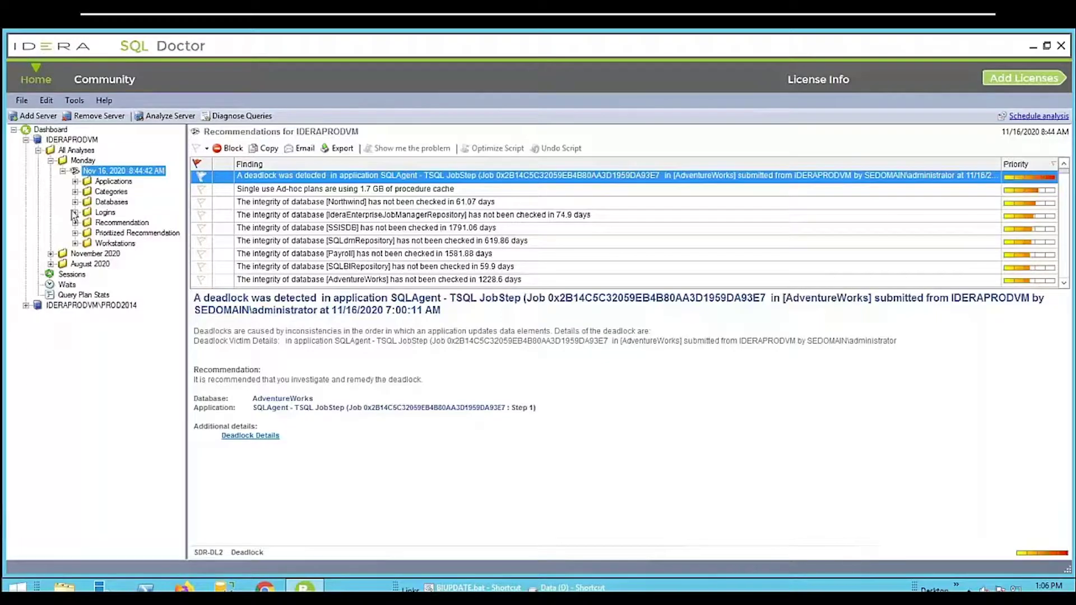
Open the IDERAPRODVM overview, look through its health checks and expand the Processes details
click(65, 141)
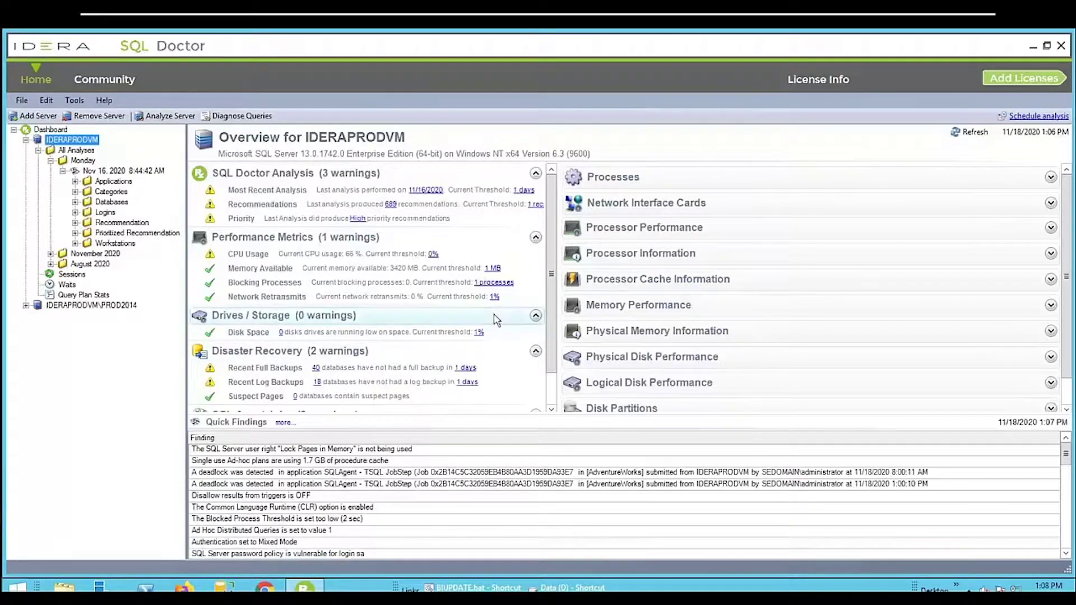
drag(551, 291, 552, 312)
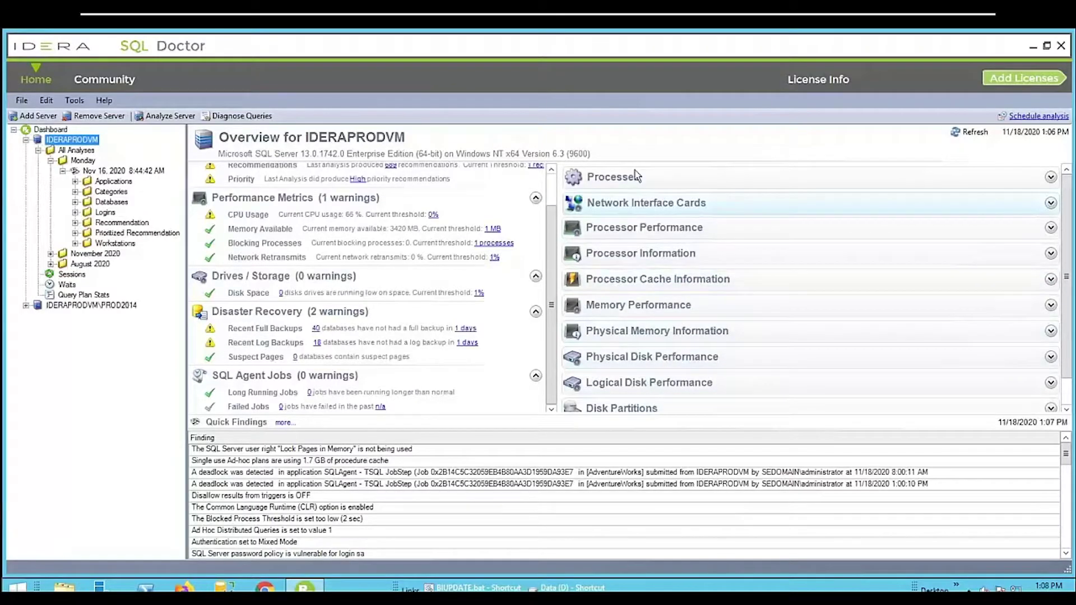
click(1050, 178)
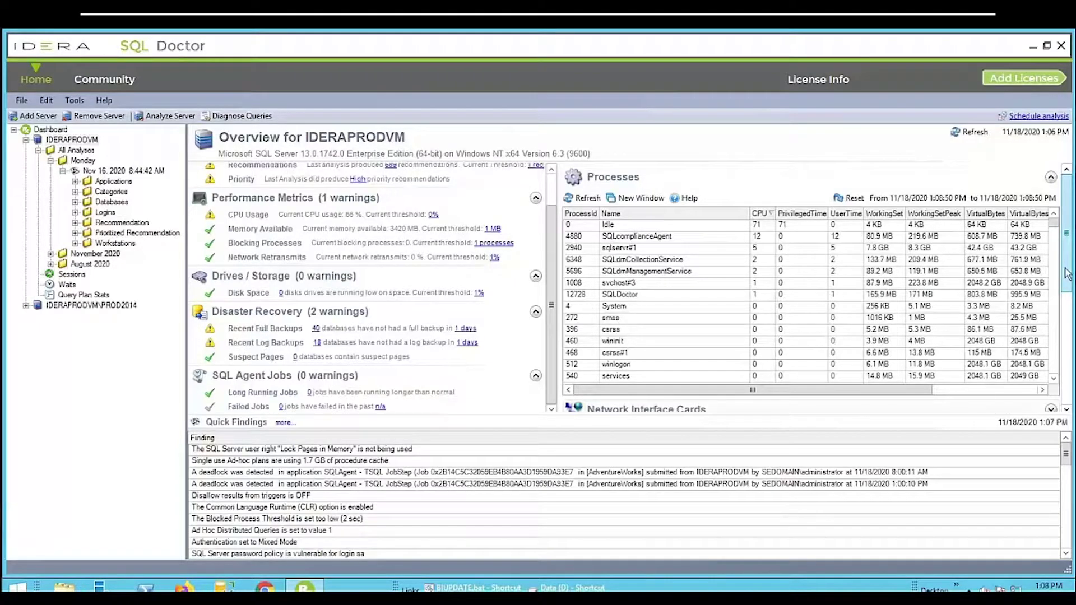
scroll(1066, 311, down, 3)
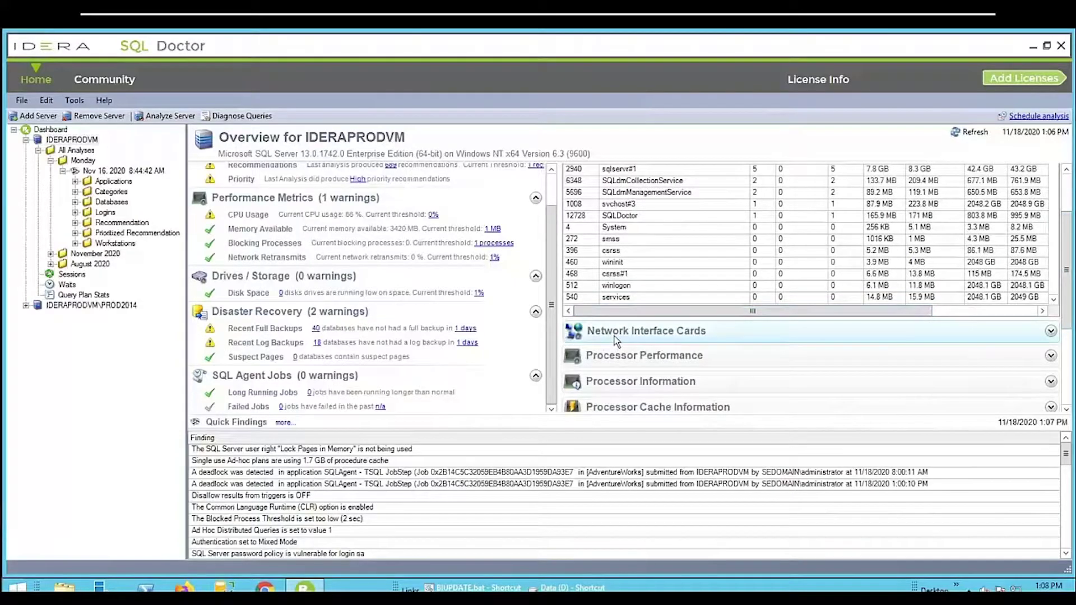
View the Network Interface Cards, Processor Performance and Memory Performance details in the server overview
scroll(617, 341, down, 2)
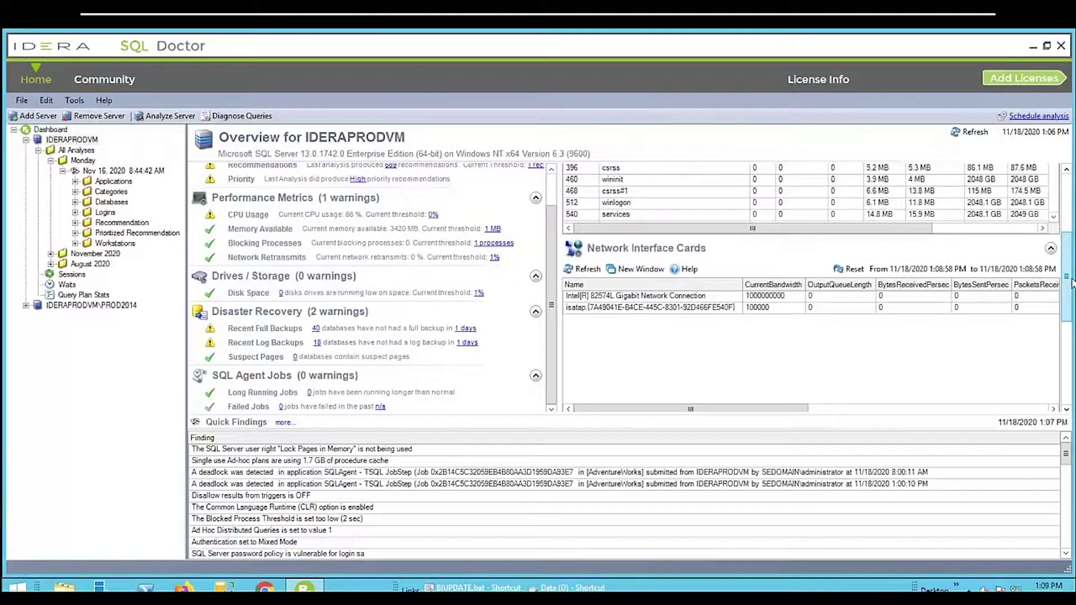
click(1053, 249)
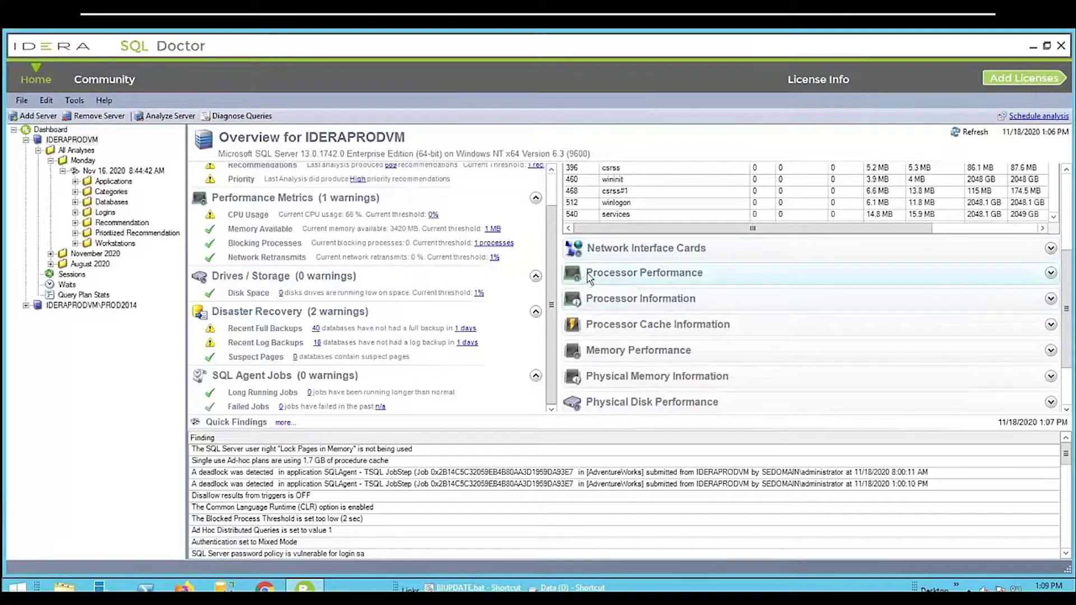
click(601, 275)
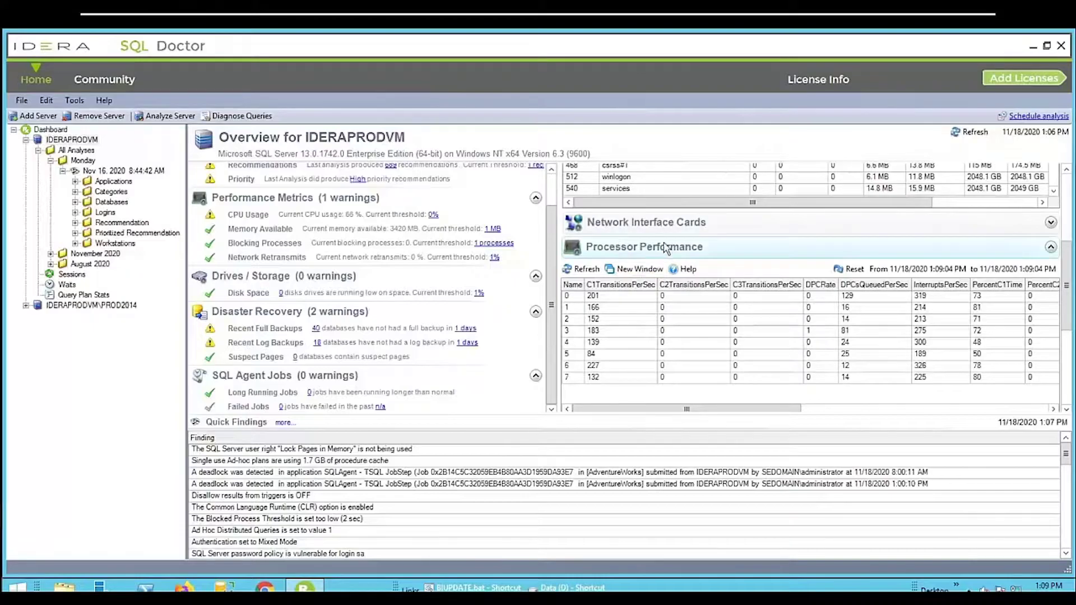
click(1051, 247)
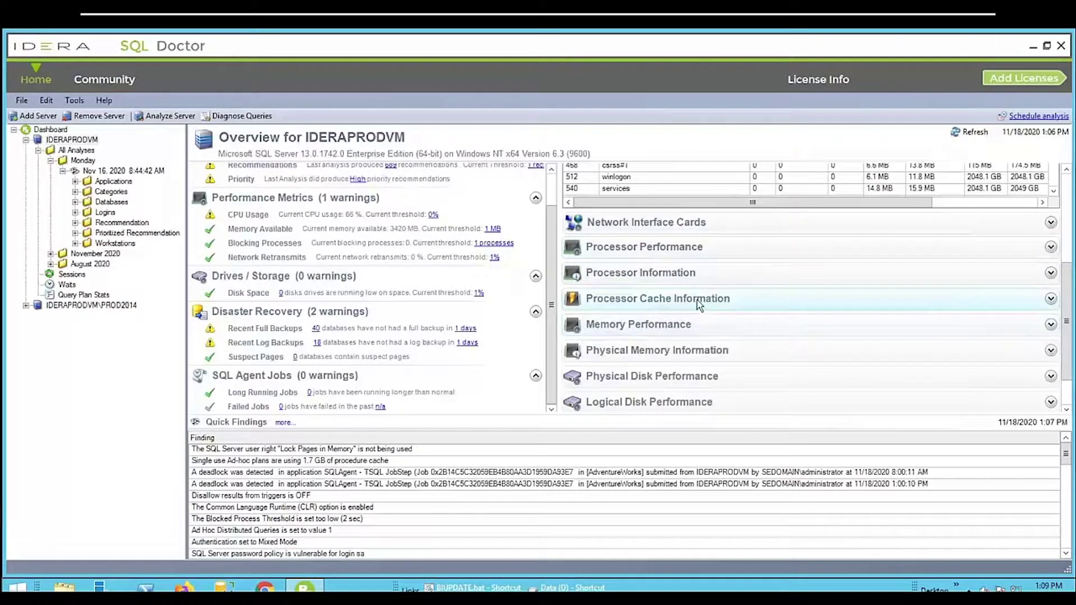
click(661, 328)
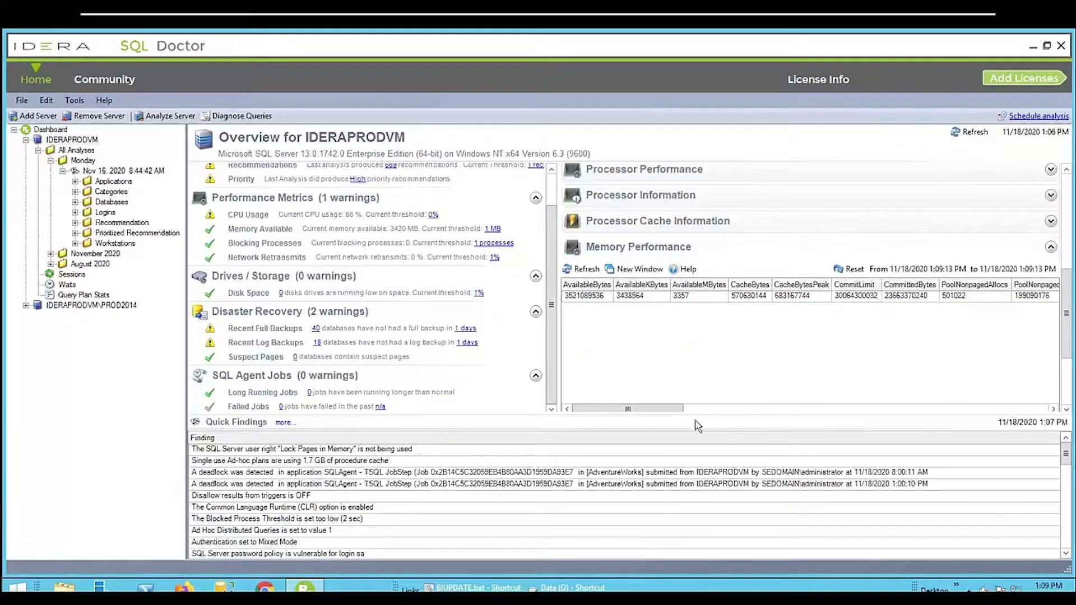
drag(629, 409, 589, 407)
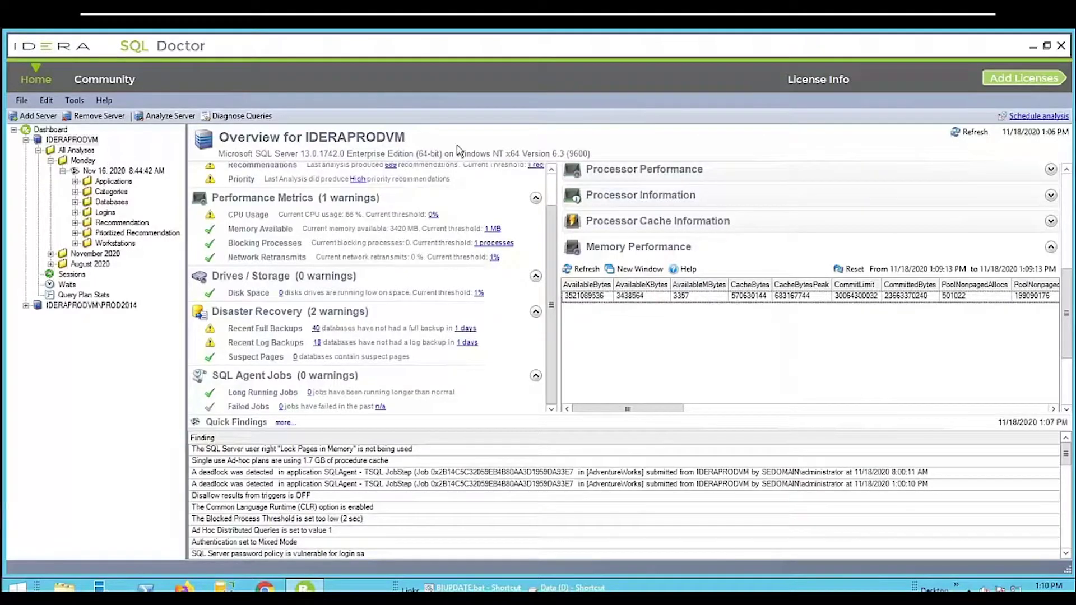
Examine the instance, category and filter options for a detailed analysis of IDERAPRODVM, and leave the wizard without running it
click(71, 140)
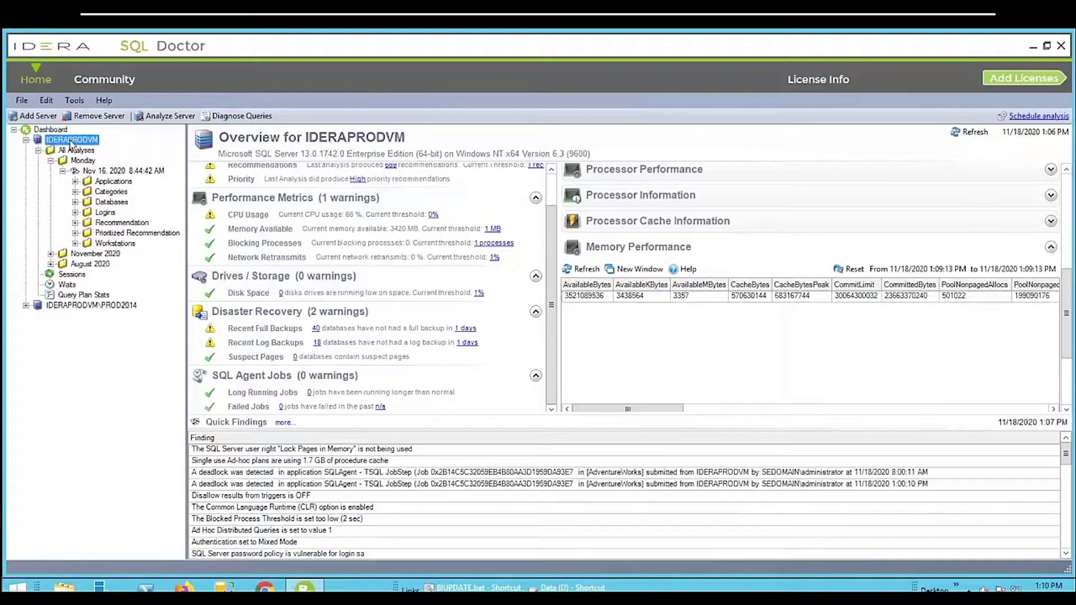
click(167, 116)
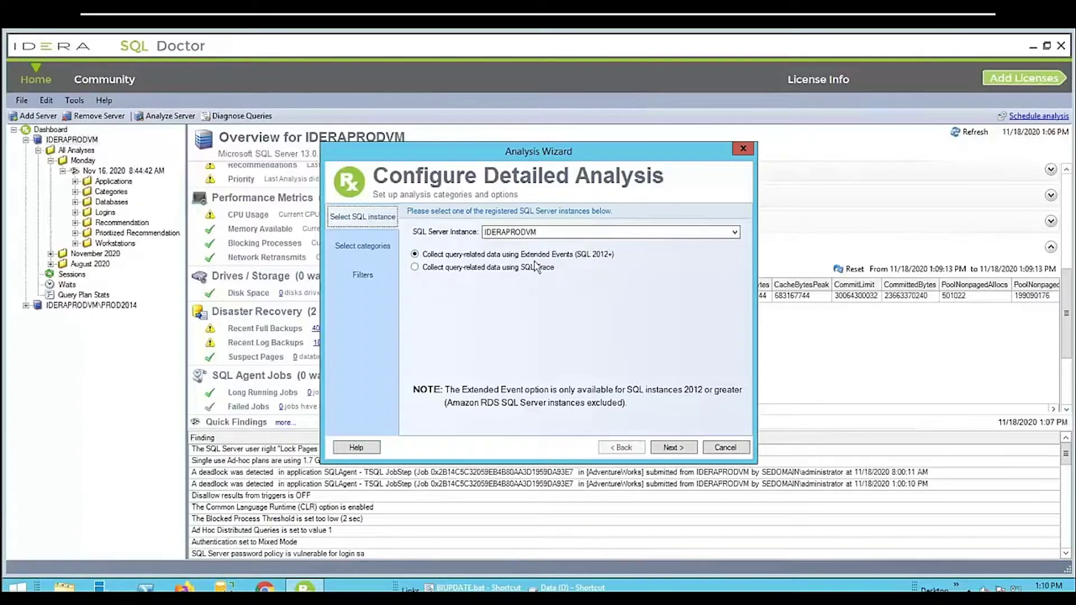
click(353, 250)
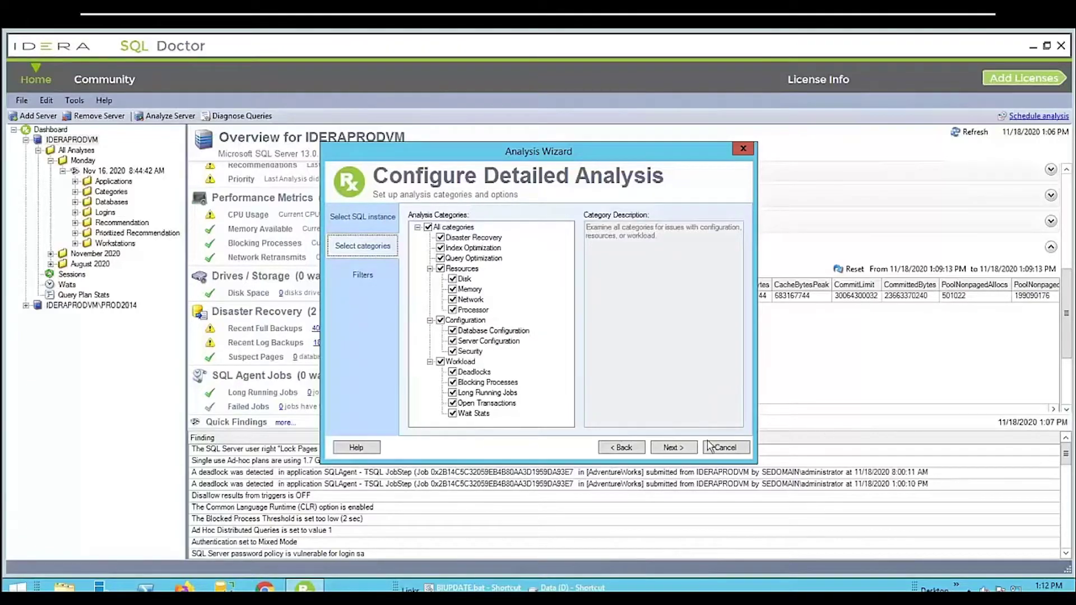
click(376, 277)
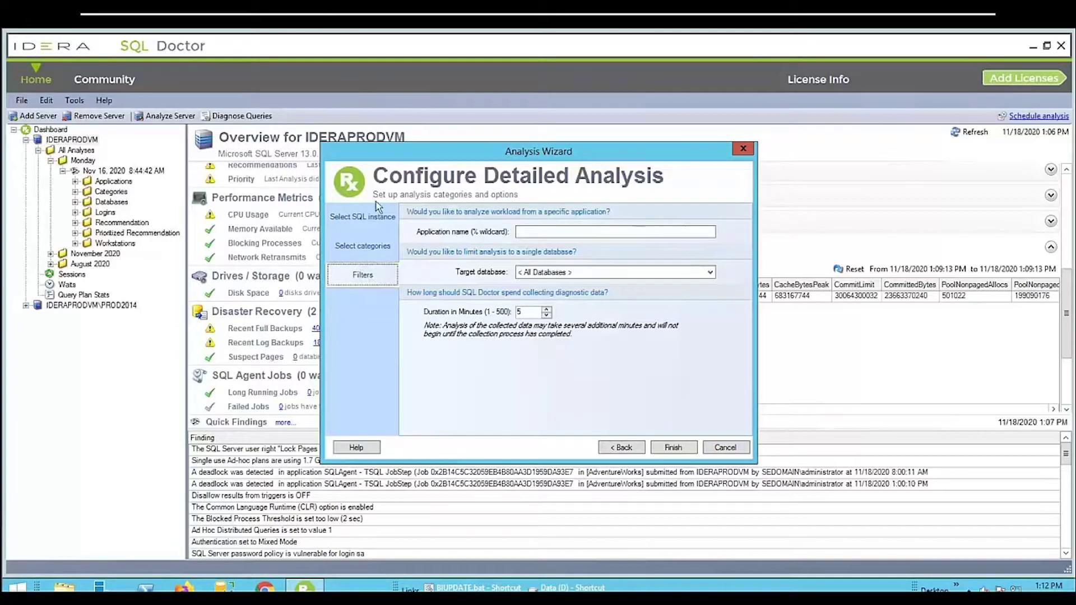
click(531, 232)
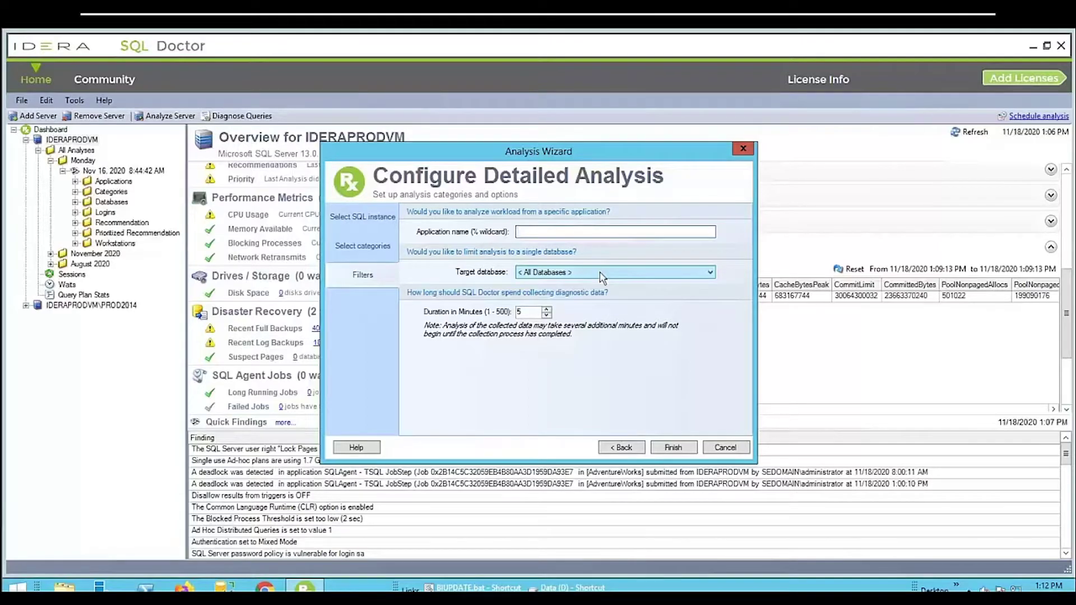
double_click(524, 312)
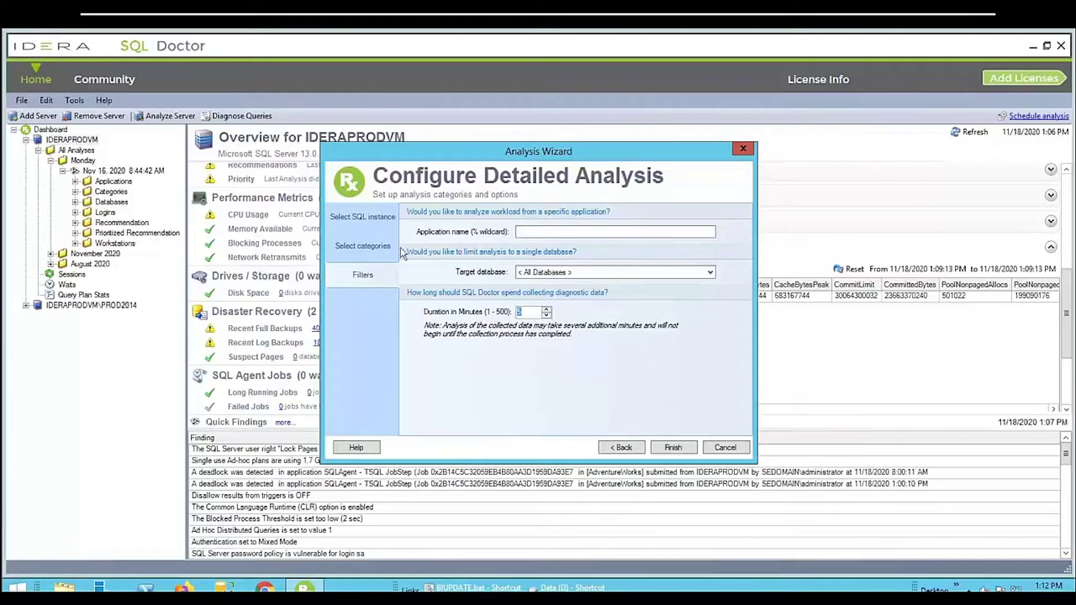
click(727, 448)
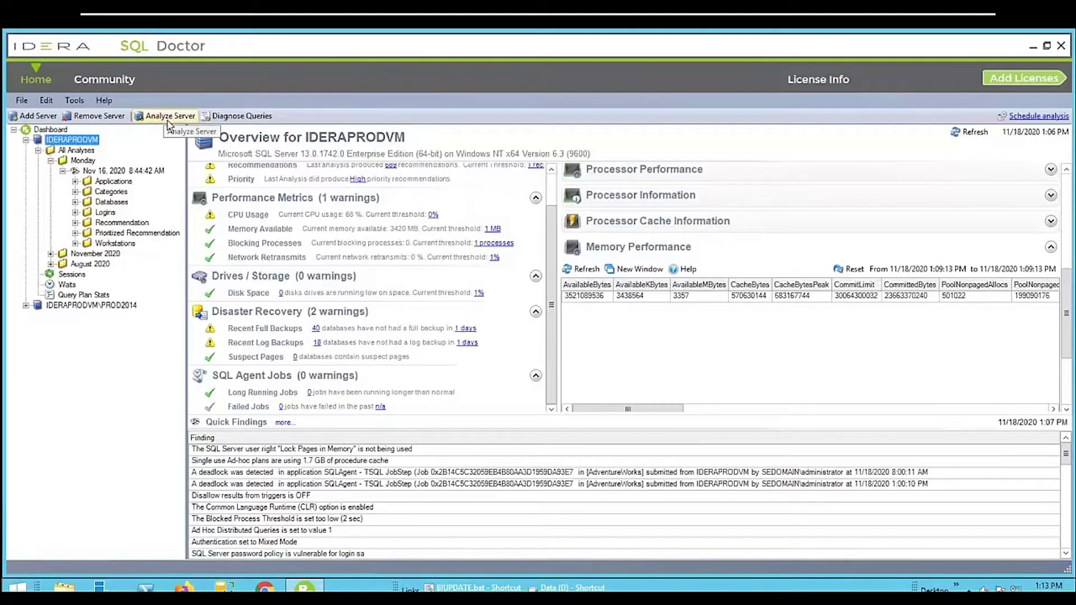
Open the recommendations of the 11/16/2020 8:44:42 AM analysis from the list of all IDERAPRODVM analyses
click(72, 150)
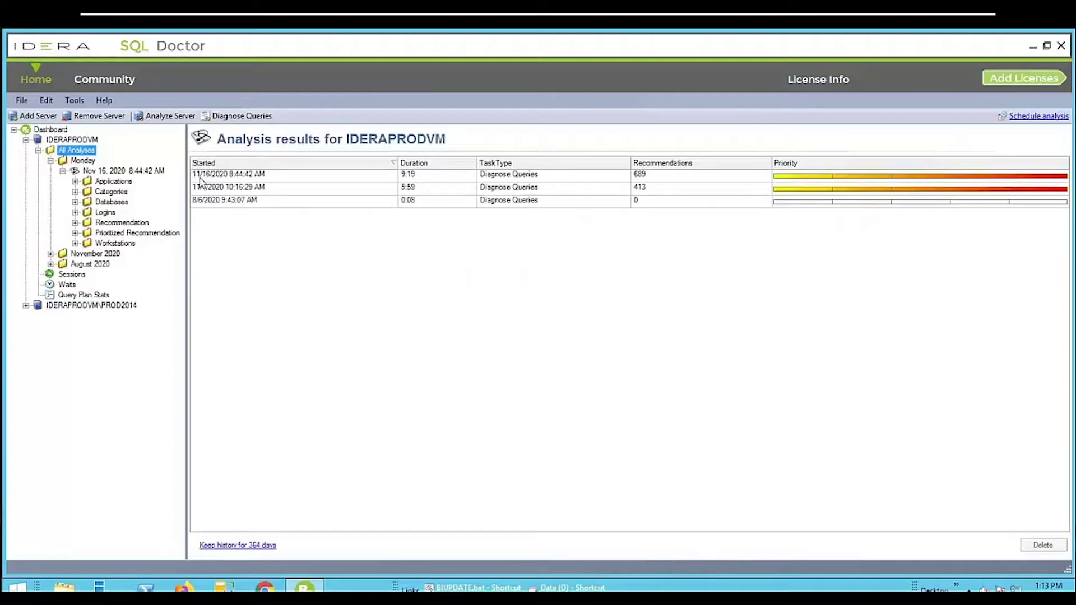
click(356, 175)
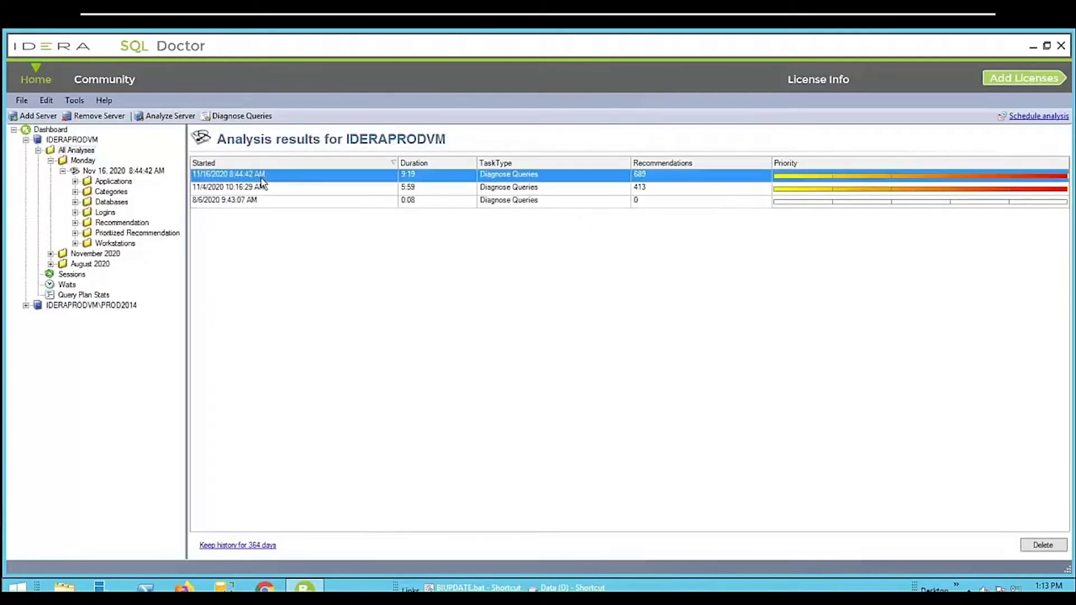
double_click(334, 178)
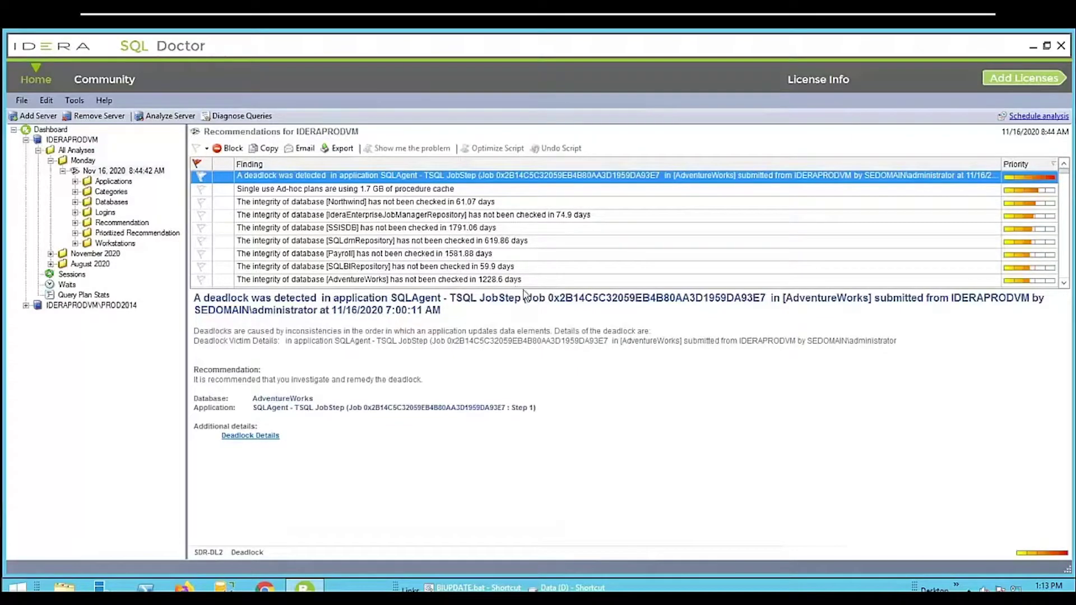
Enlarge the findings list and view the details of the IderaEnterpriseJobManagerRepository integrity, AdventureWorks deadlock and SQLcompliance_IDERAPRODVM integrity findings
drag(526, 292, 536, 362)
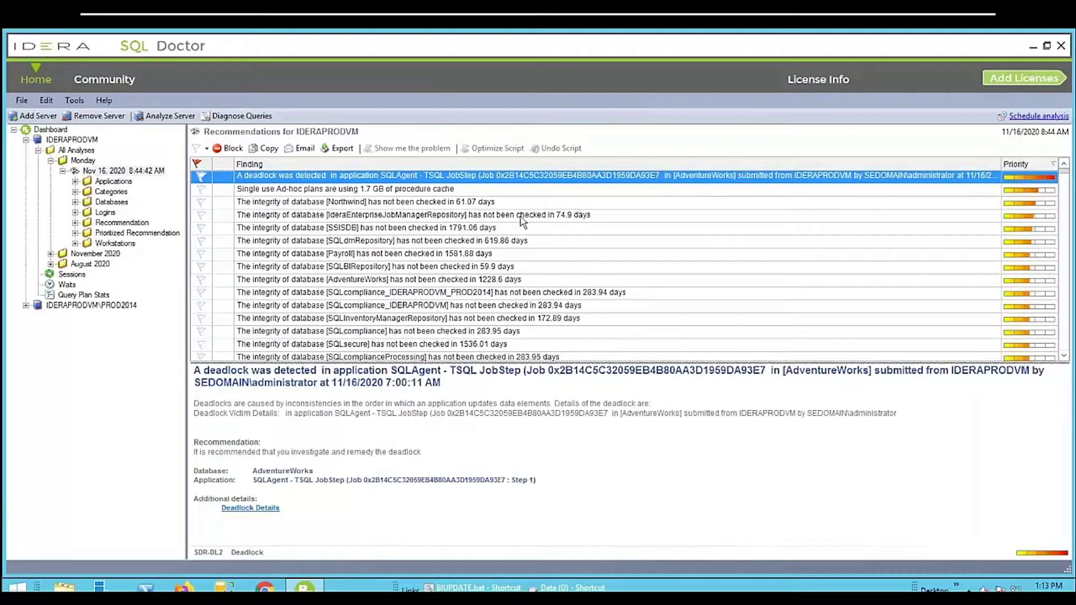
click(449, 218)
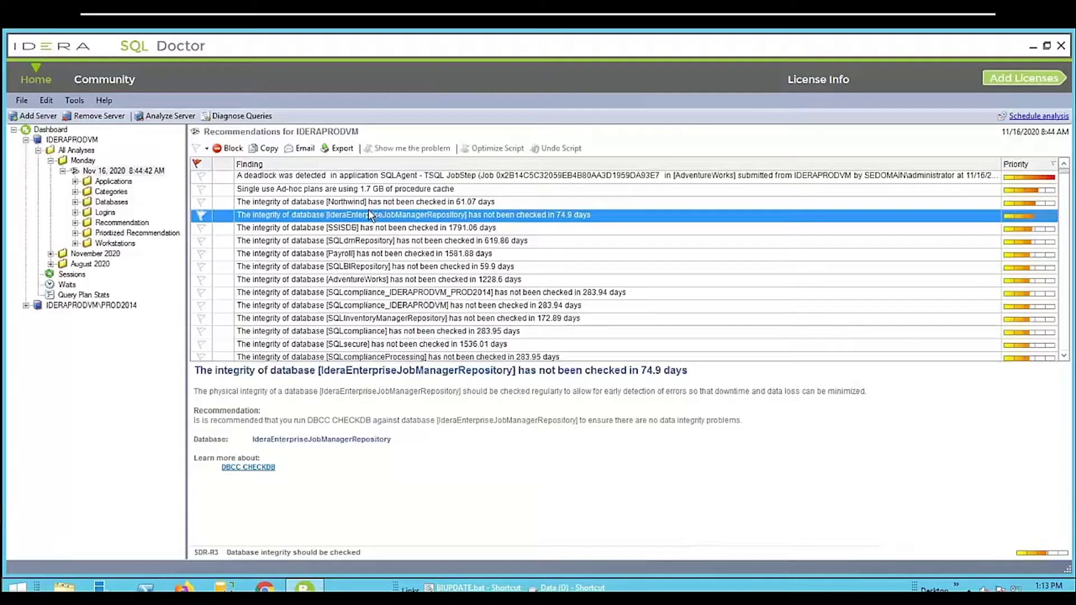
click(329, 176)
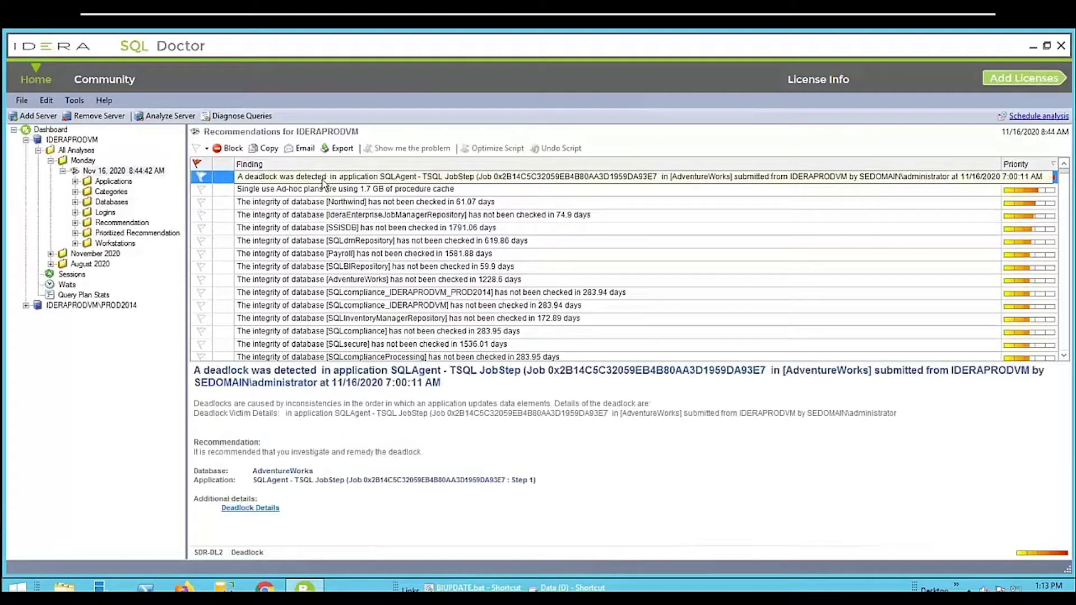
click(1001, 306)
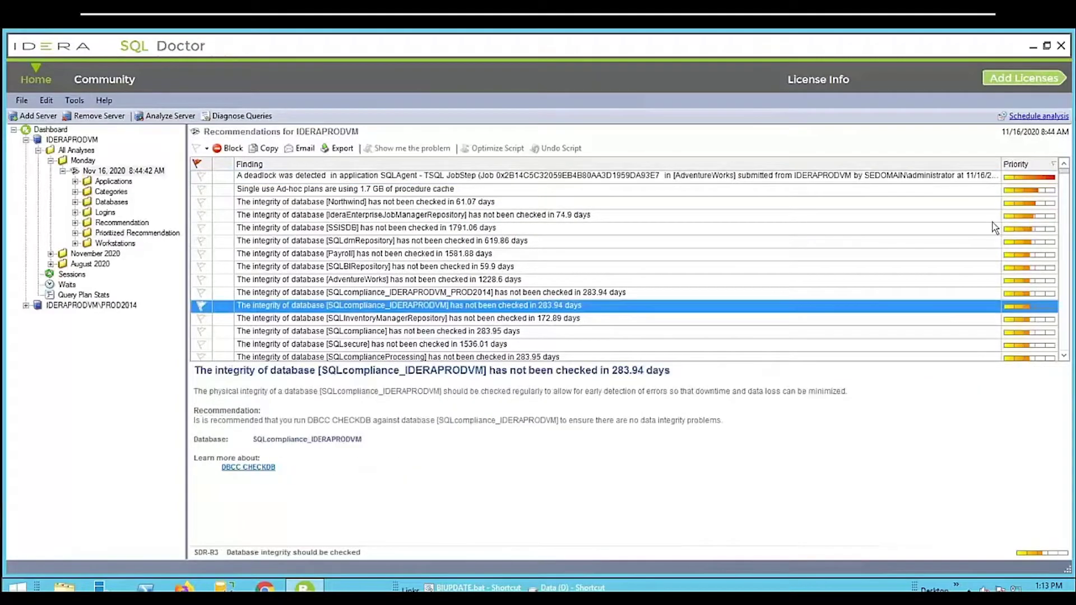
View the full details of the first [SSISDB] finding about outdated statistics on the very large [internal].[execution_parameter_values] table, enlarging the details area
scroll(1002, 227, down, 3)
scroll(1001, 227, down, 2)
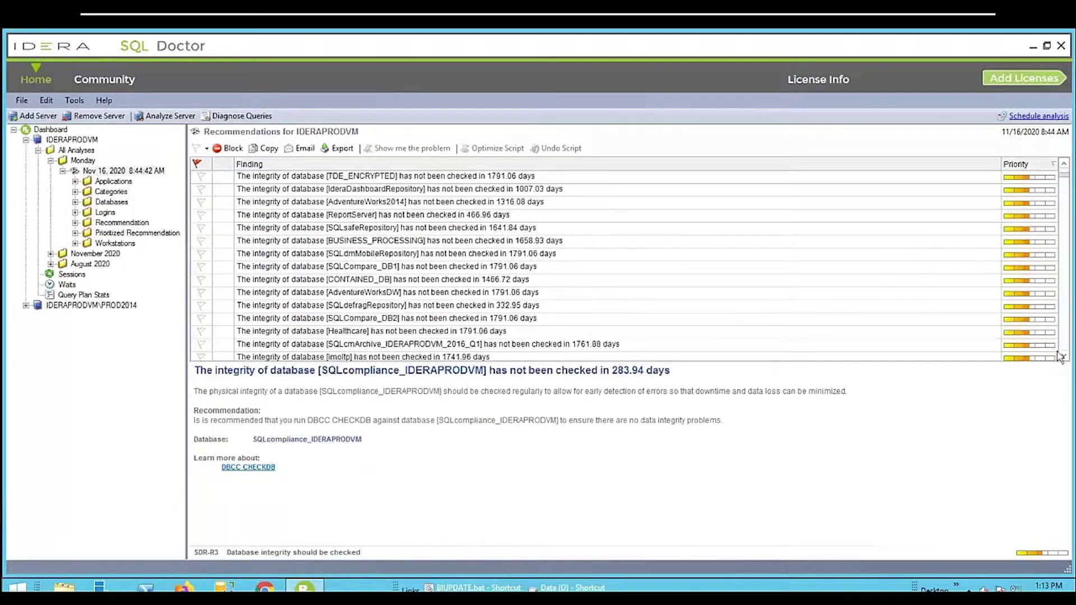
drag(1063, 357, 1063, 357)
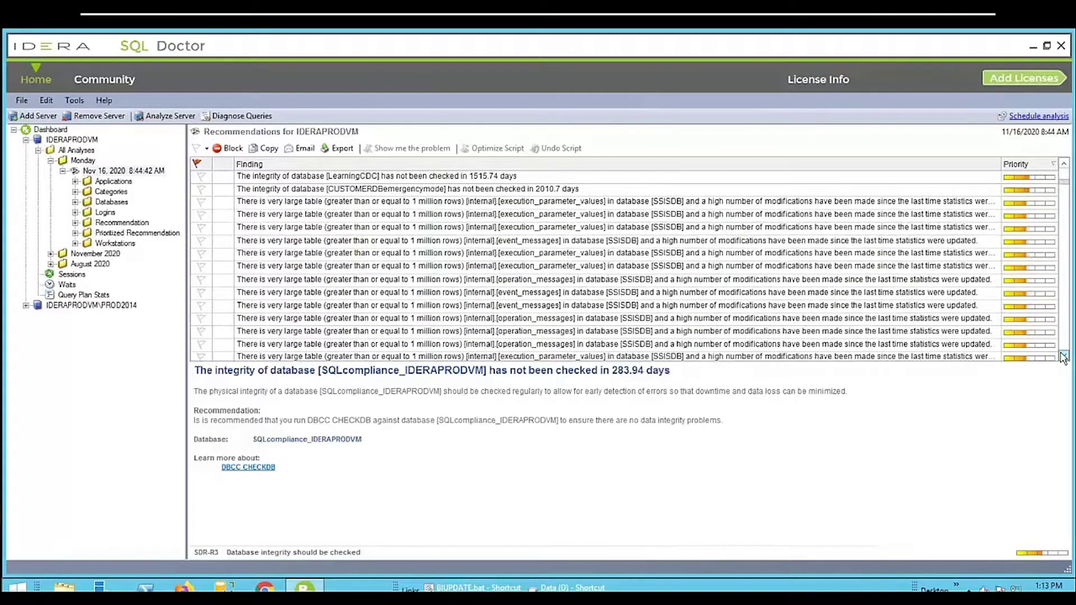
click(428, 205)
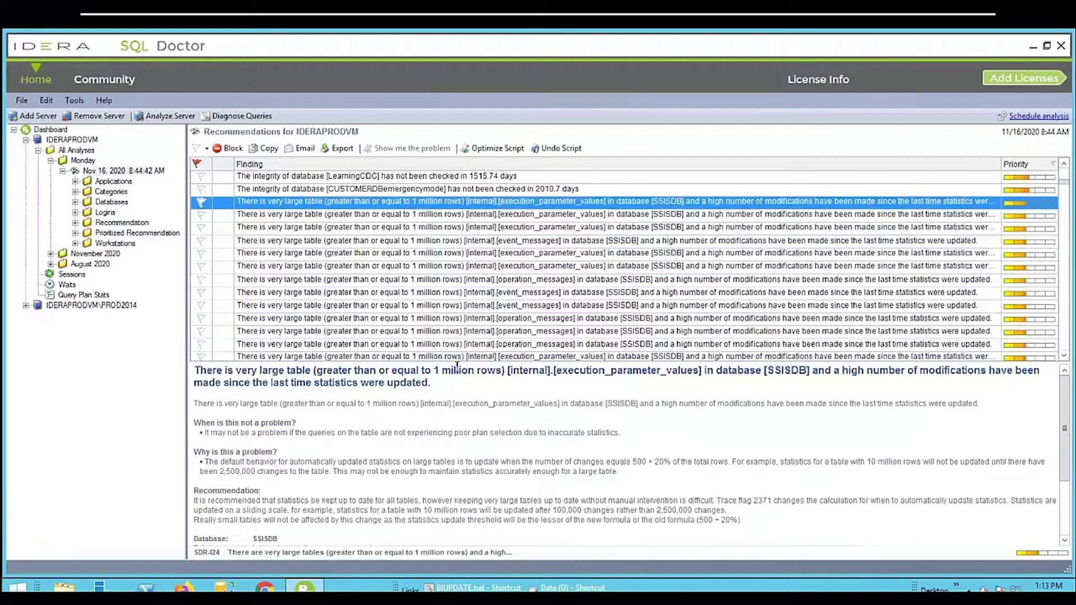
drag(457, 364, 457, 269)
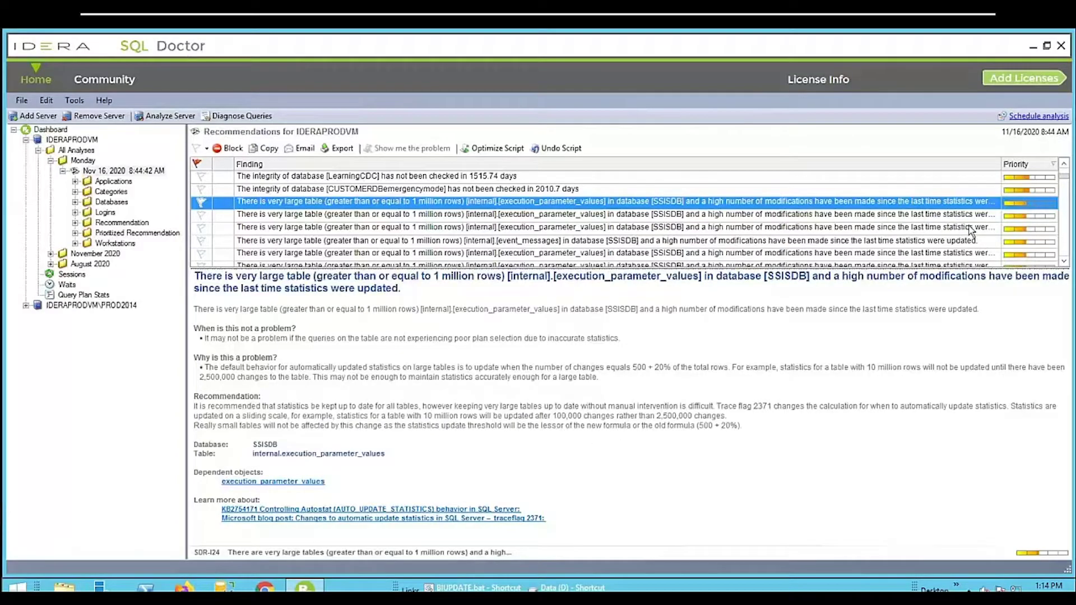
View the first duplicate index finding on [Northwind].[dbo].[Order Details] and examine its optimization script without running it
click(1065, 262)
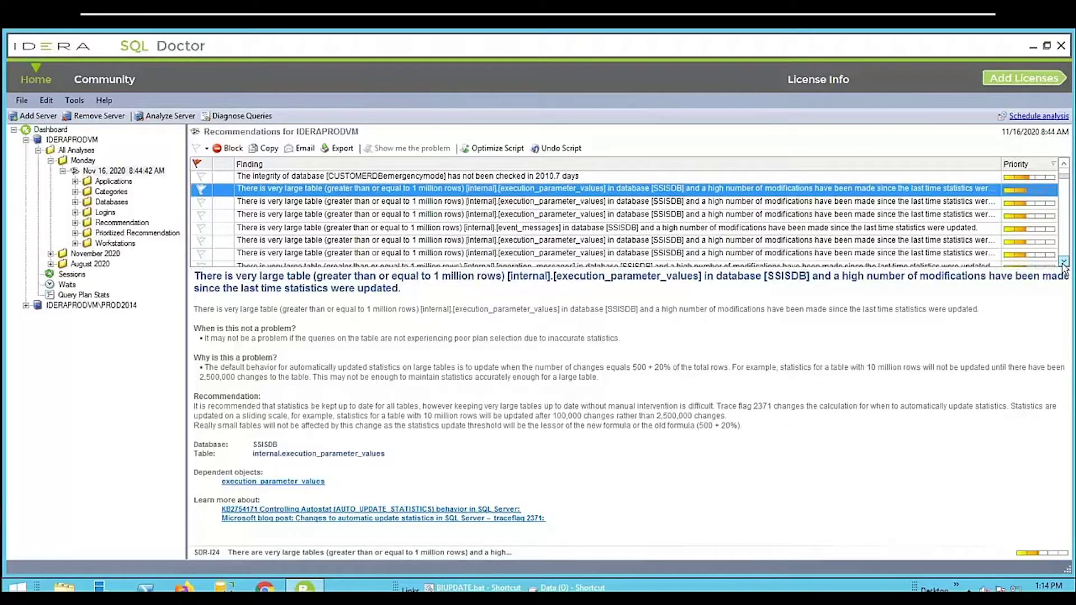
drag(1065, 263, 1064, 262)
click(275, 182)
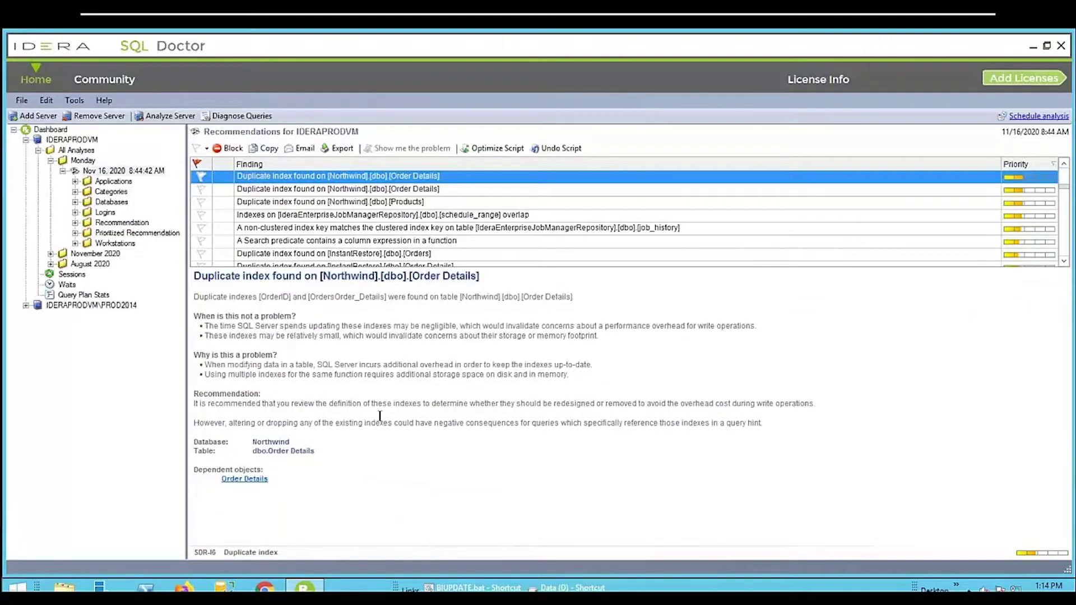
click(491, 149)
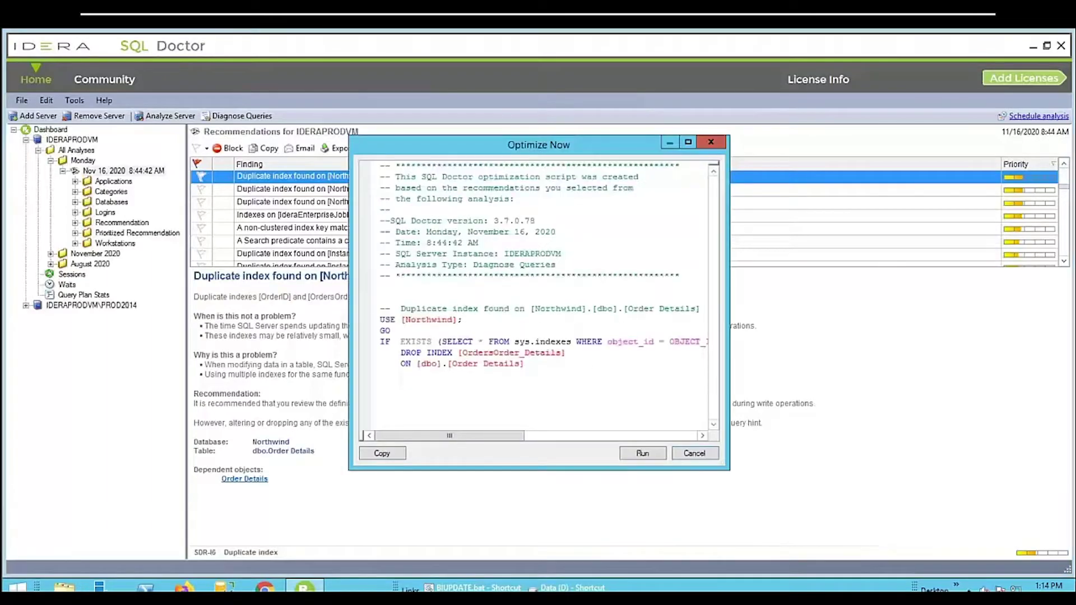
drag(548, 372, 336, 297)
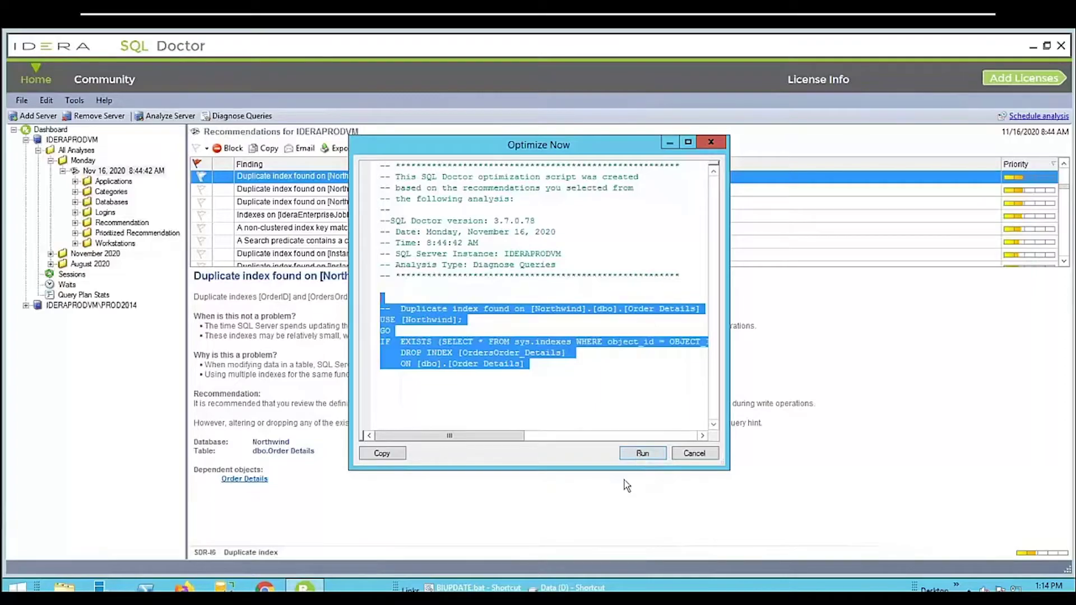
click(687, 457)
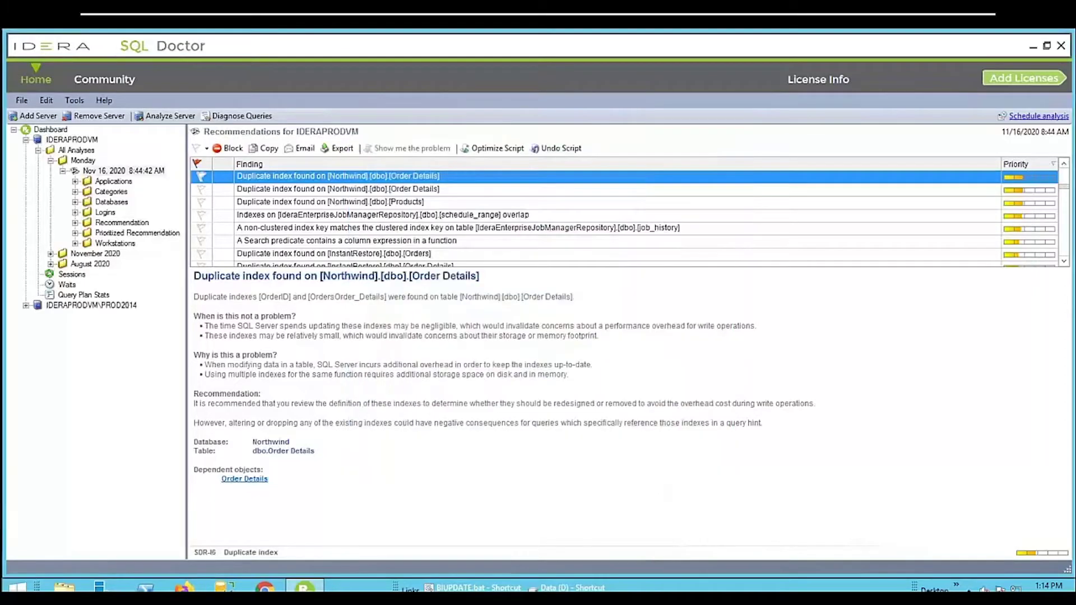
Examine the undo script for the [Order Details] duplicate index finding through to its end, and close it without running it
click(561, 149)
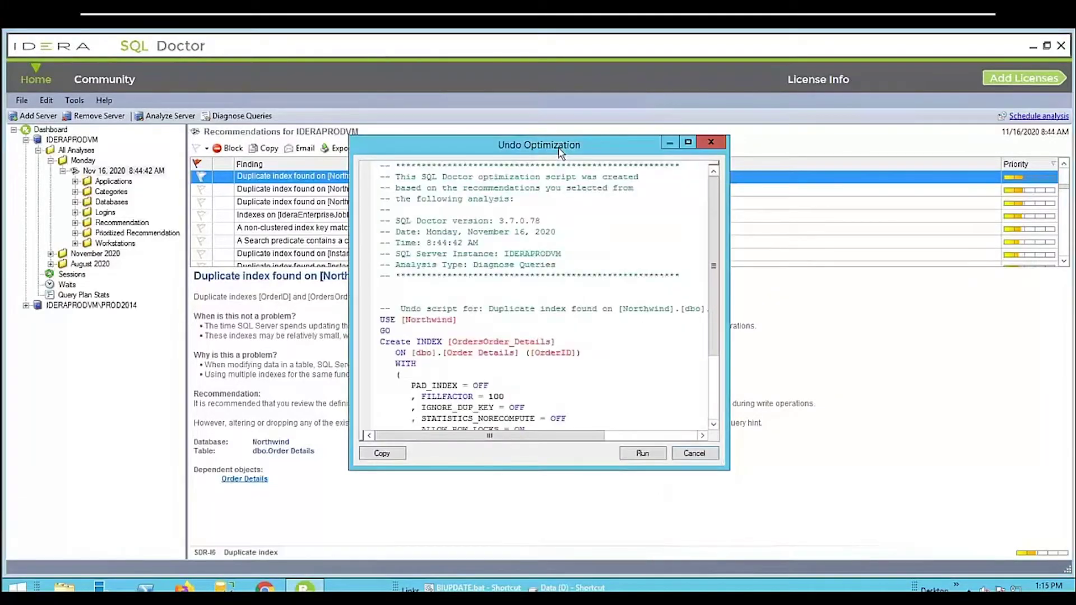
scroll(714, 249, down, 3)
scroll(714, 248, up, 3)
drag(715, 249, 710, 318)
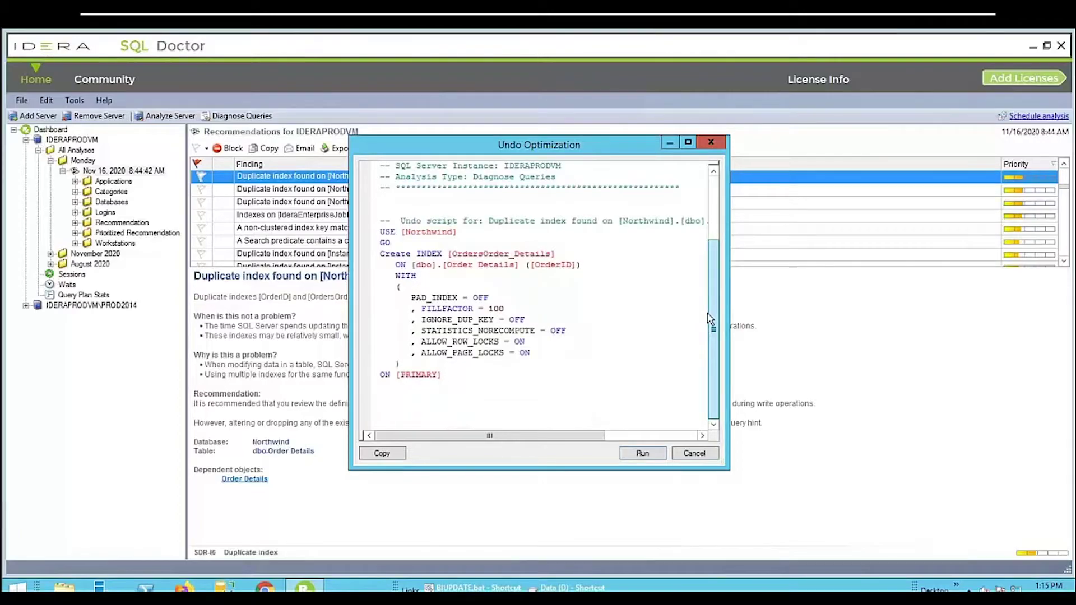
click(710, 142)
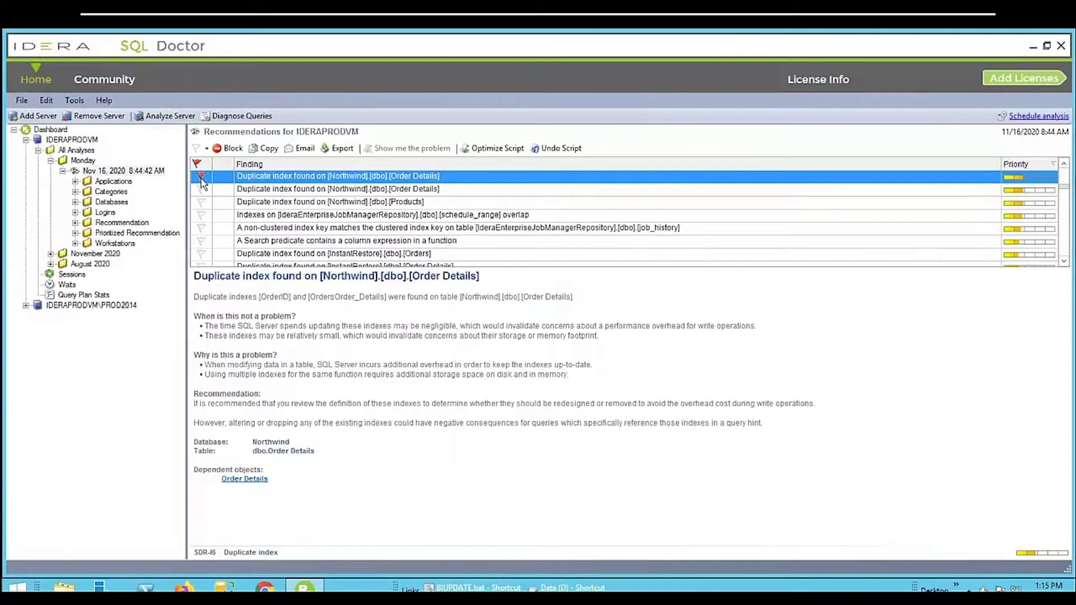
Flag the first [Order Details] duplicate index finding and remove the flag again
click(202, 179)
click(201, 175)
click(203, 179)
Filter the Nov 16 analysis findings by the SQLCMD application and view the SQL statement behind the first SELECT * finding
click(124, 170)
click(75, 181)
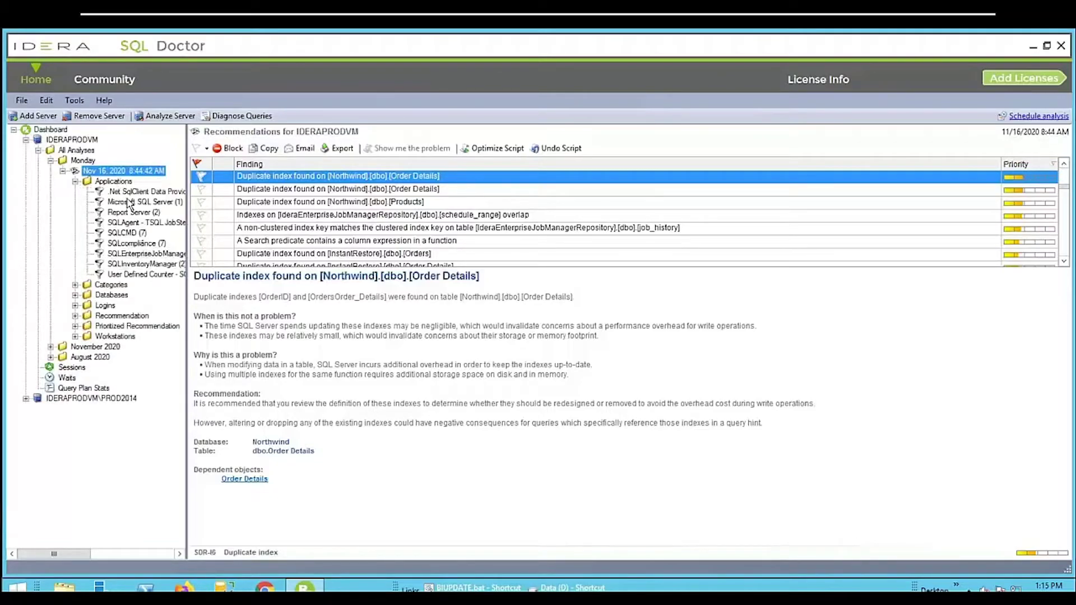
click(122, 232)
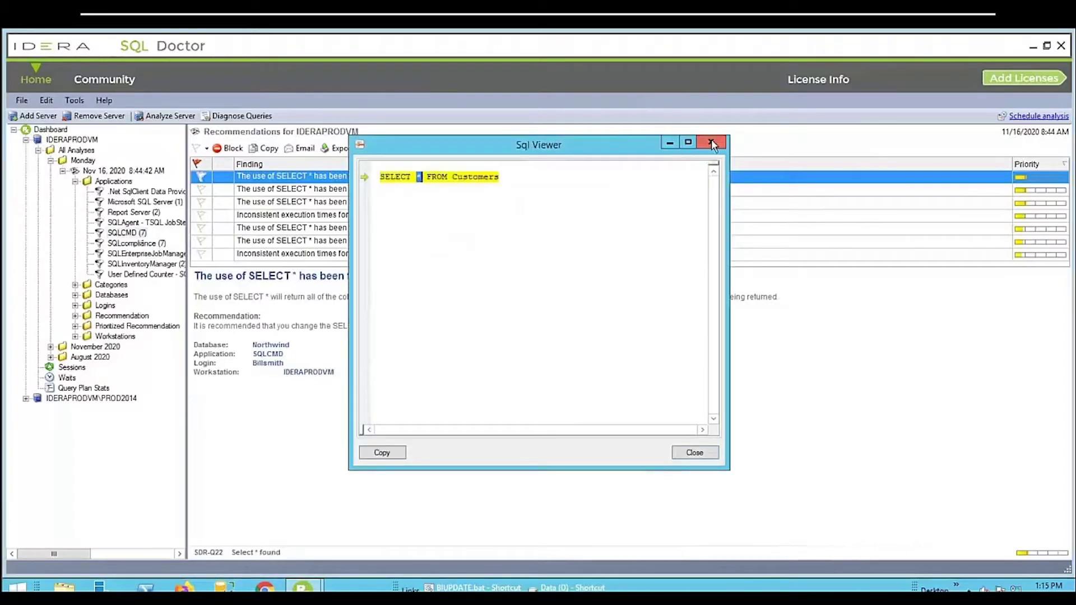
click(711, 141)
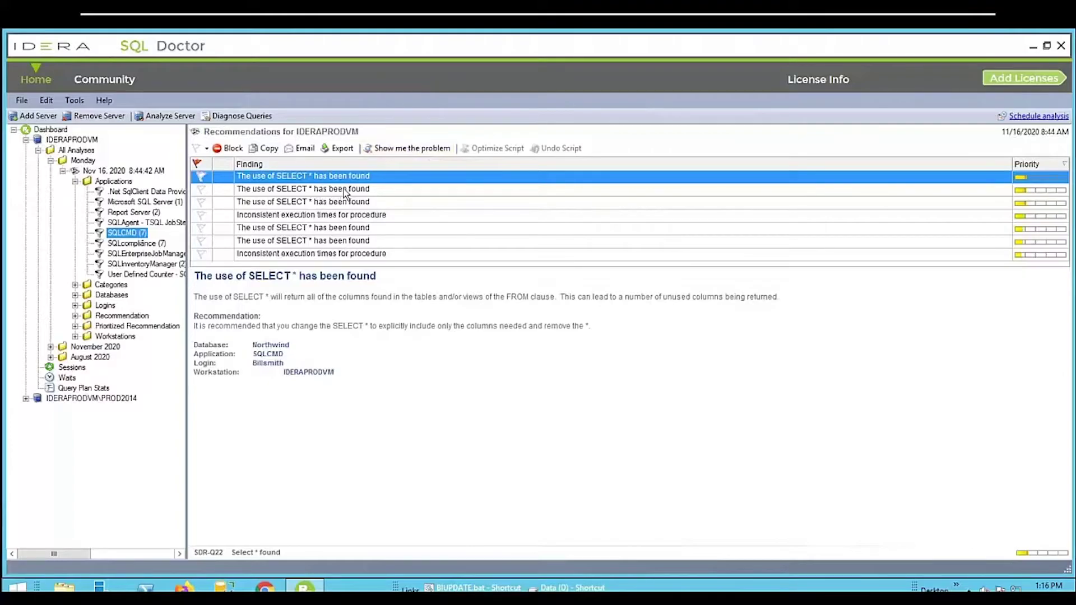
click(411, 148)
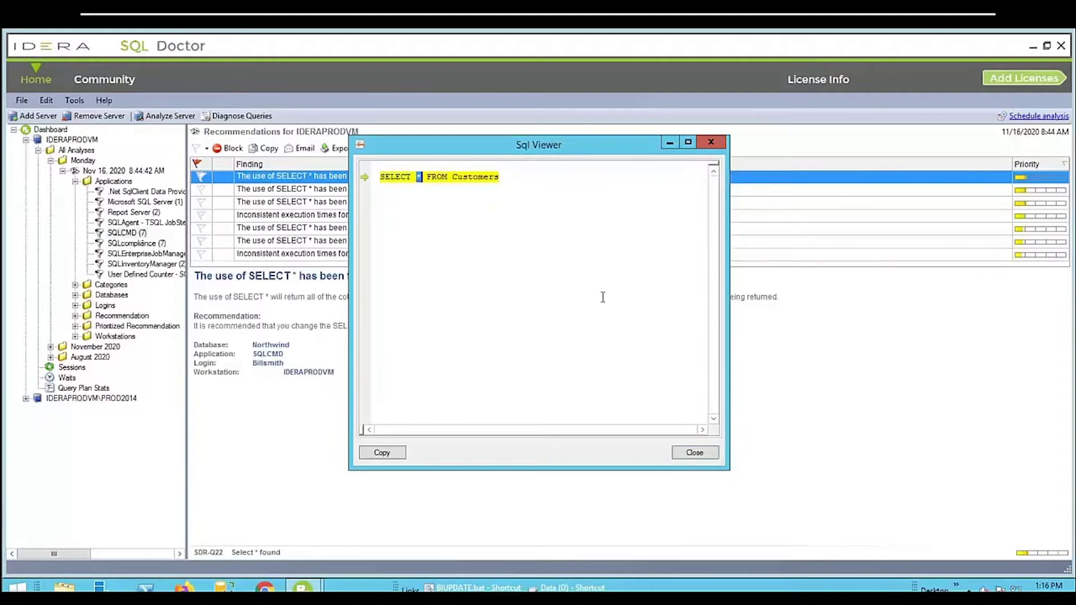
click(712, 141)
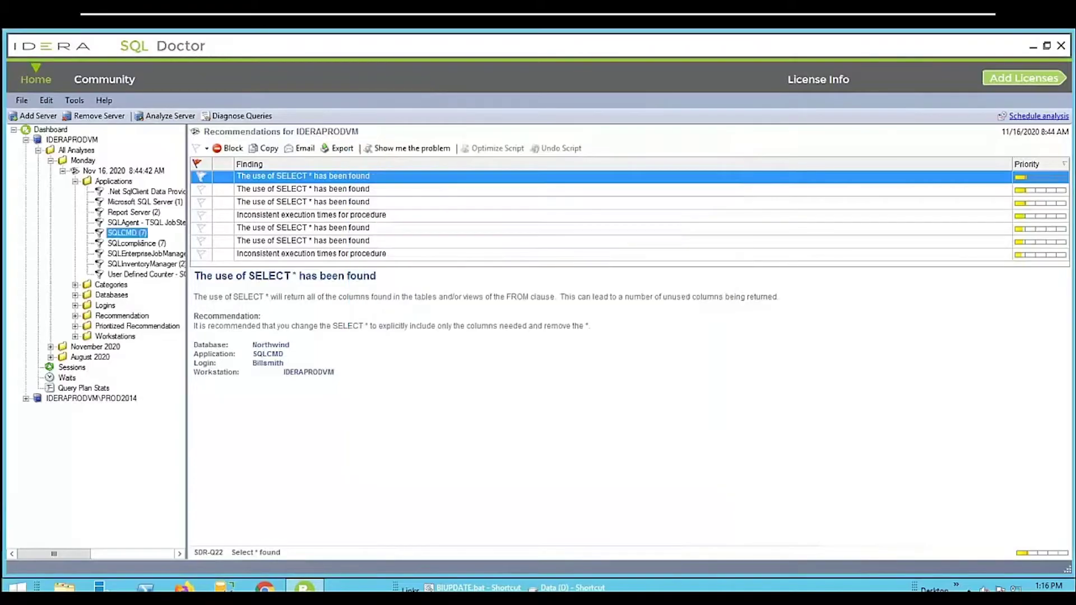
Collapse the Applications group and list the findings of the Query Optimization category
click(75, 182)
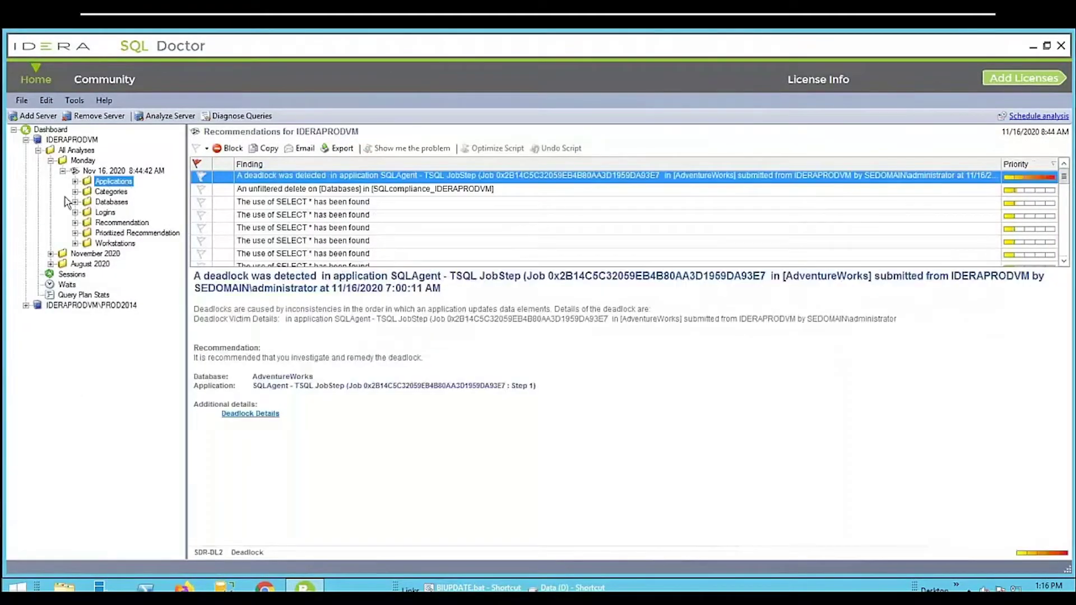
click(74, 192)
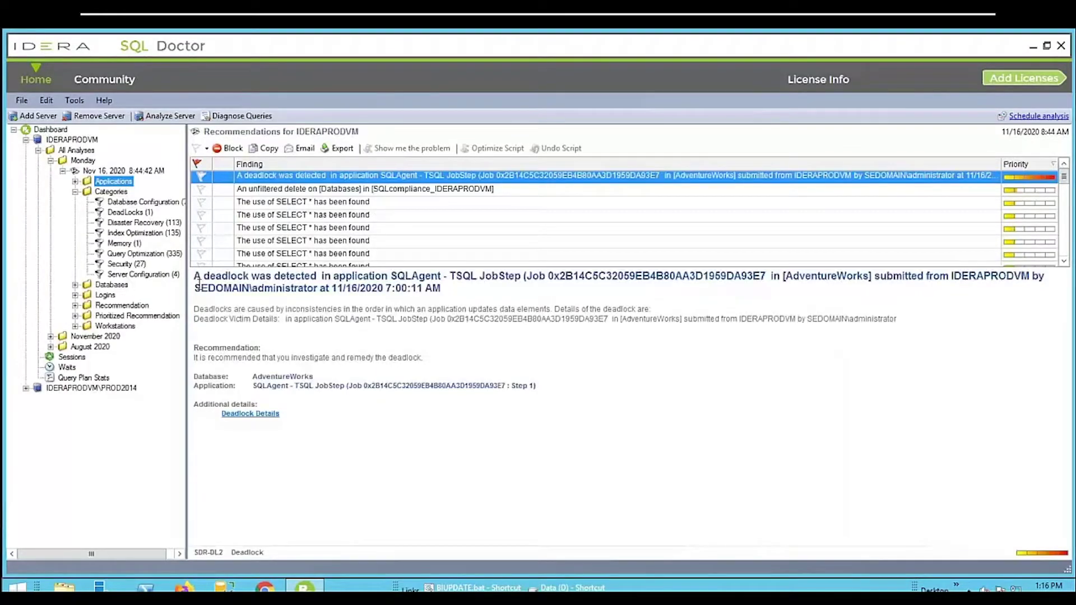
click(120, 255)
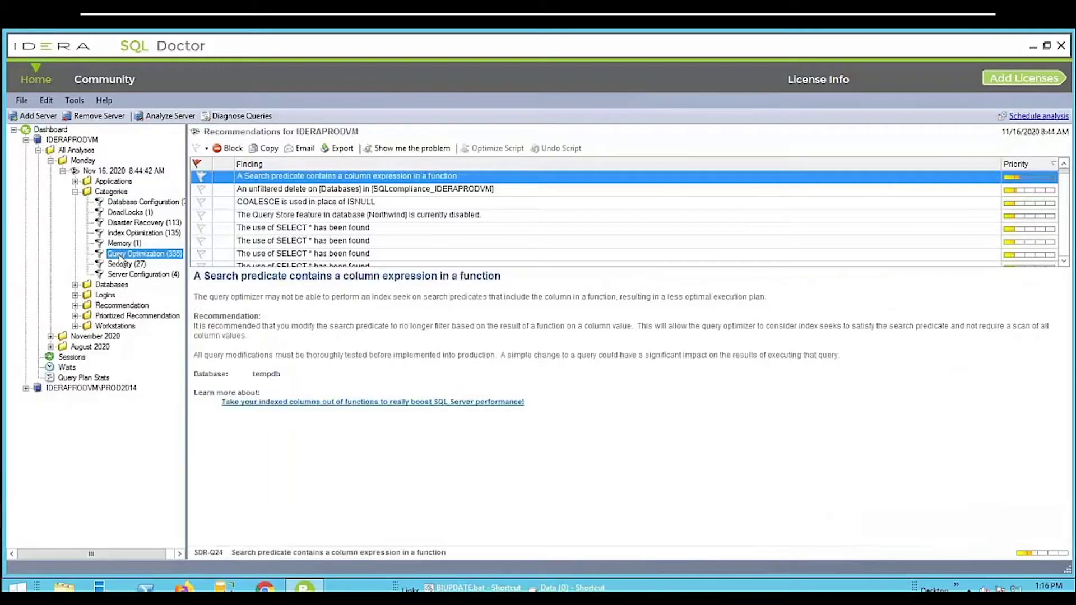
View the finding about COALESCE used in place of ISNULL and examine the highlighted problem SQL, then close the SQL viewer
click(302, 204)
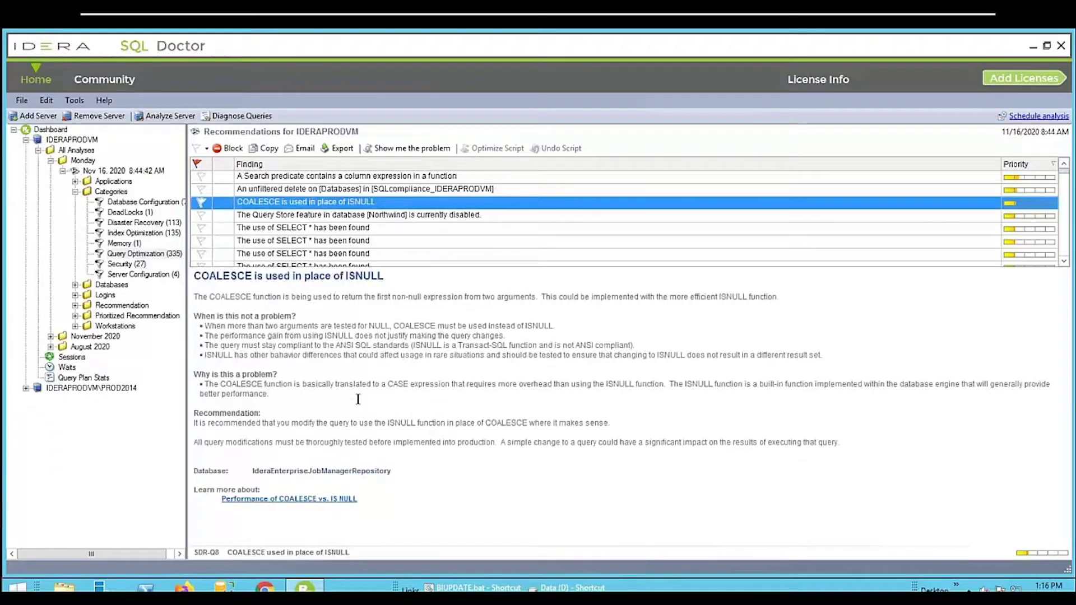
click(404, 148)
drag(713, 275, 712, 319)
scroll(712, 359, down, 3)
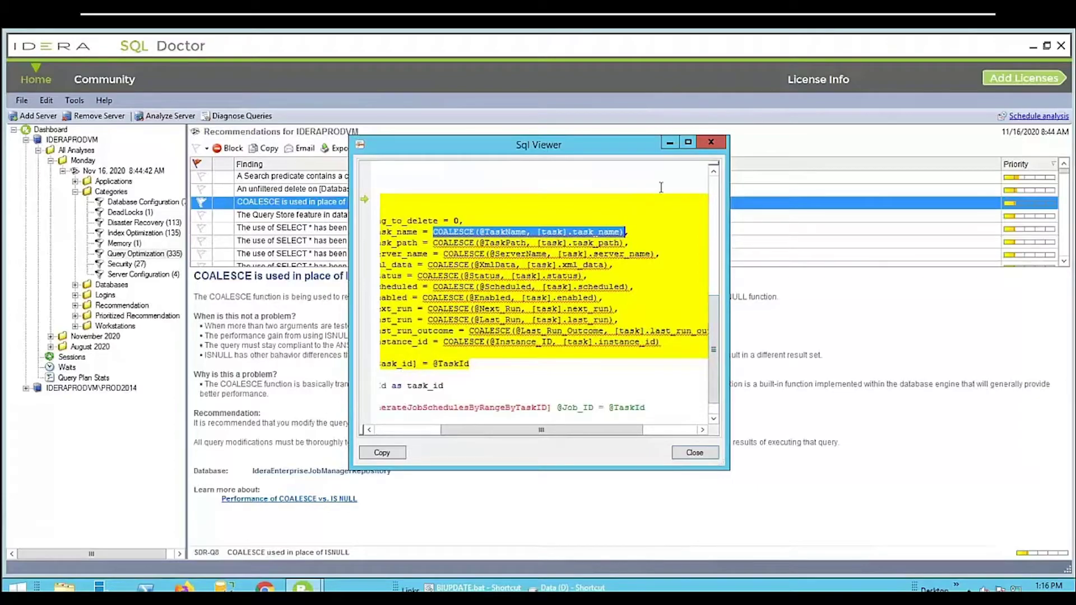
click(710, 145)
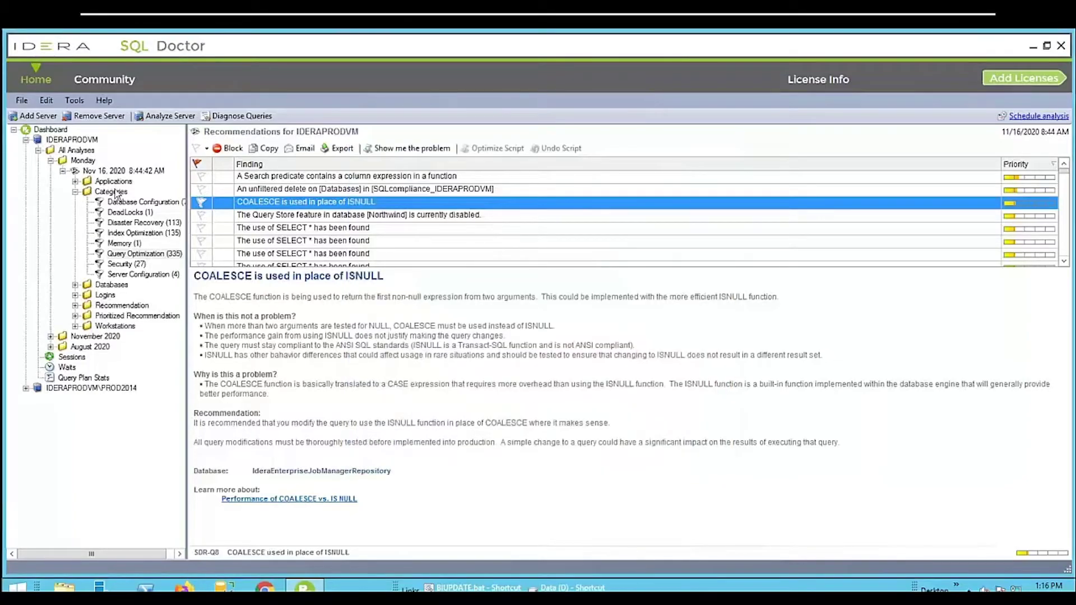
Browse the Databases, Logins and Recommendation groups of the Nov 16 analysis, widen the navigation tree and collapse the groups again
click(104, 286)
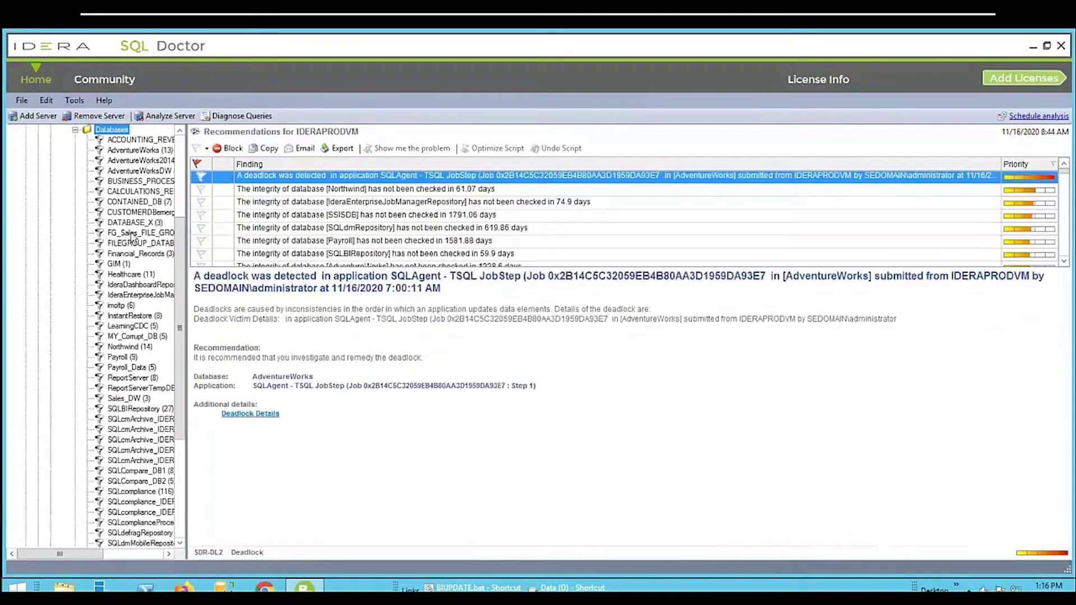
drag(179, 215, 187, 335)
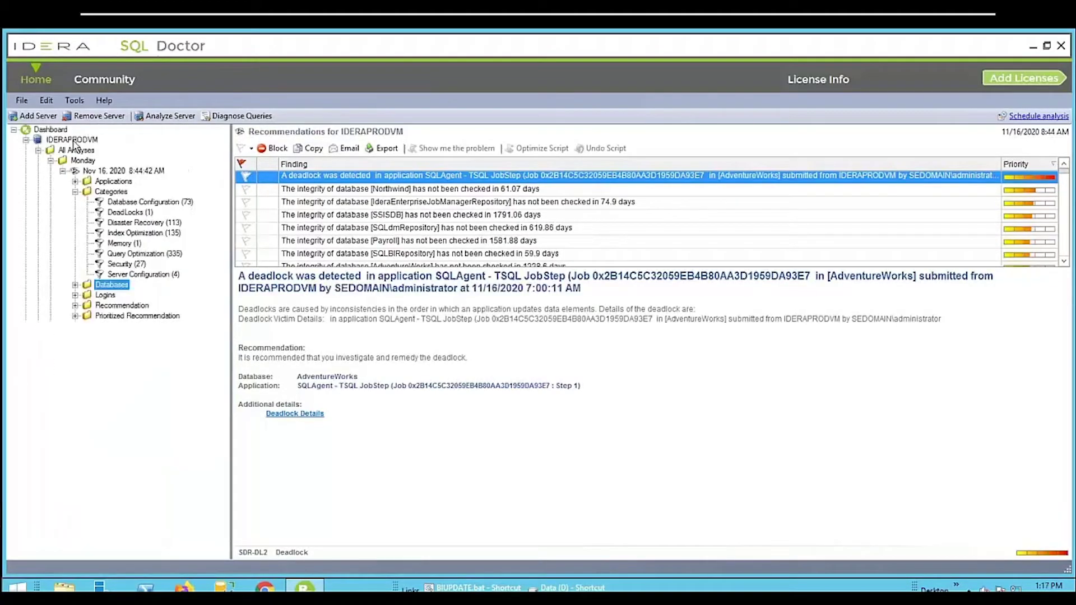
click(76, 296)
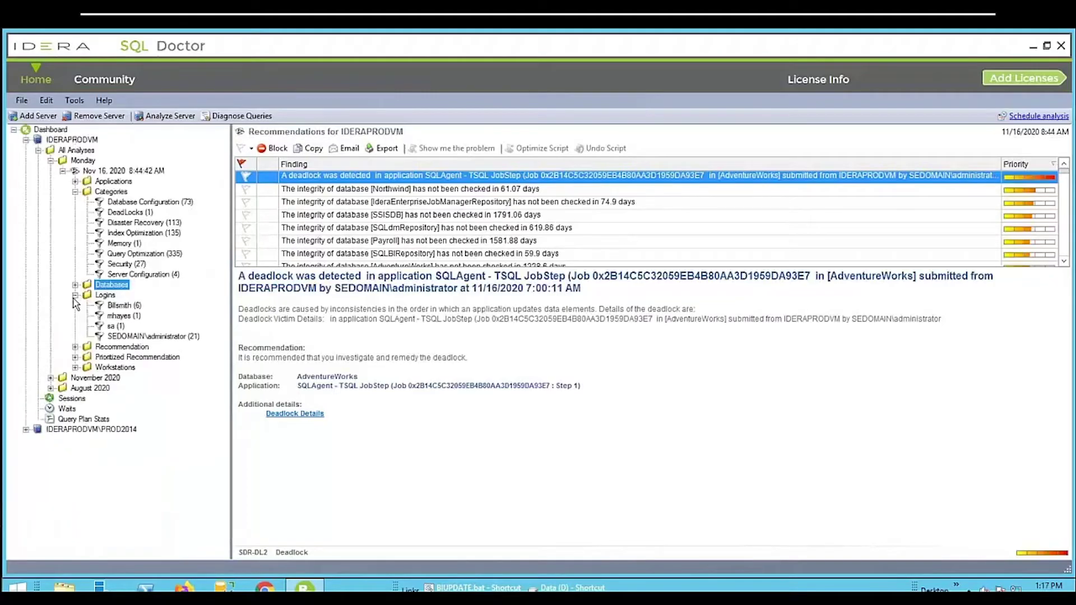
click(75, 295)
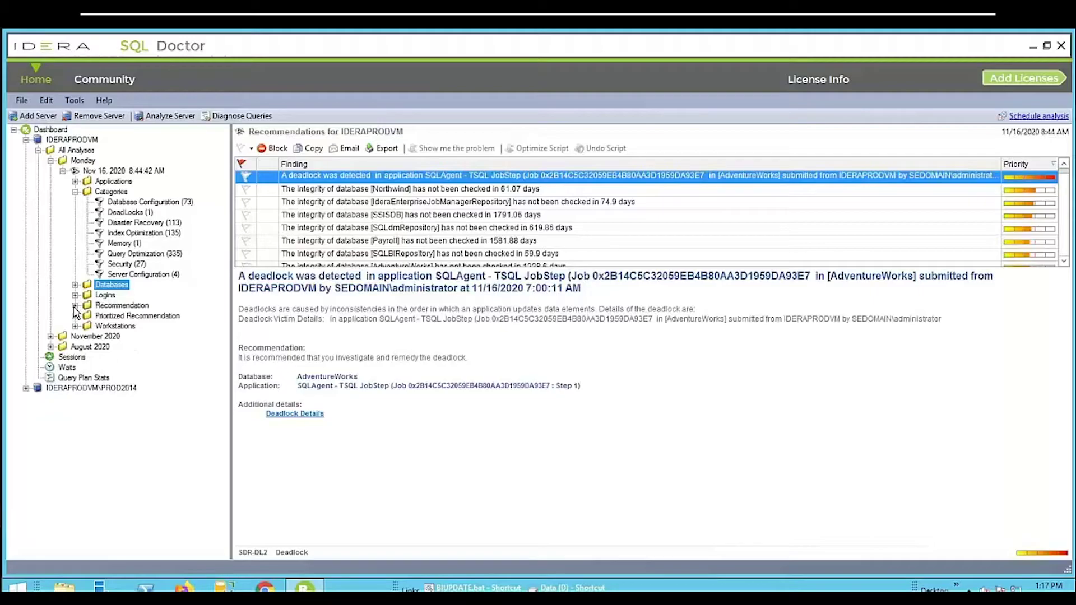
click(75, 306)
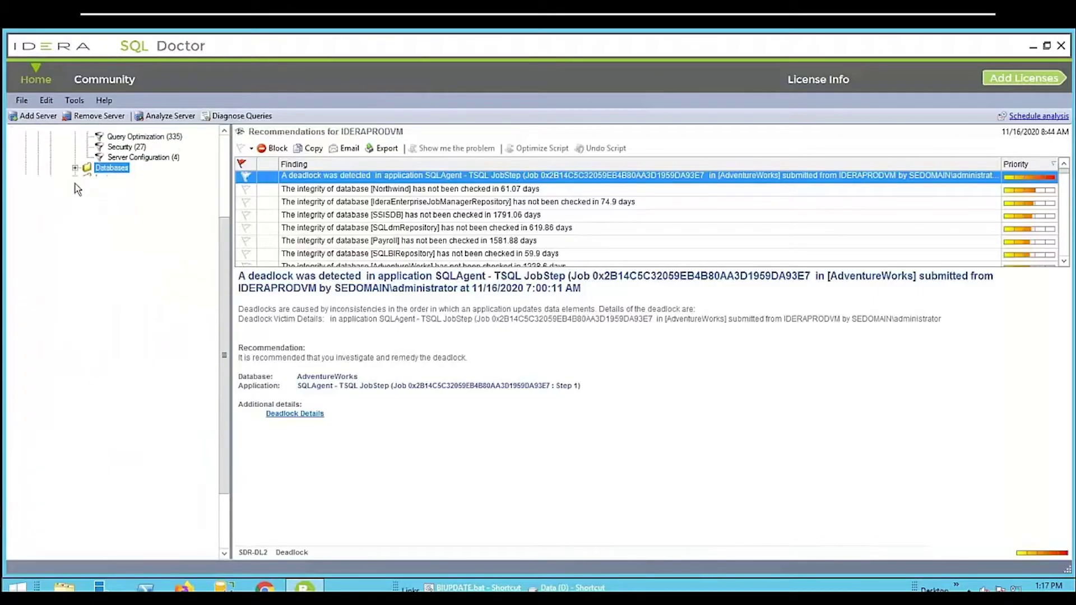
click(75, 189)
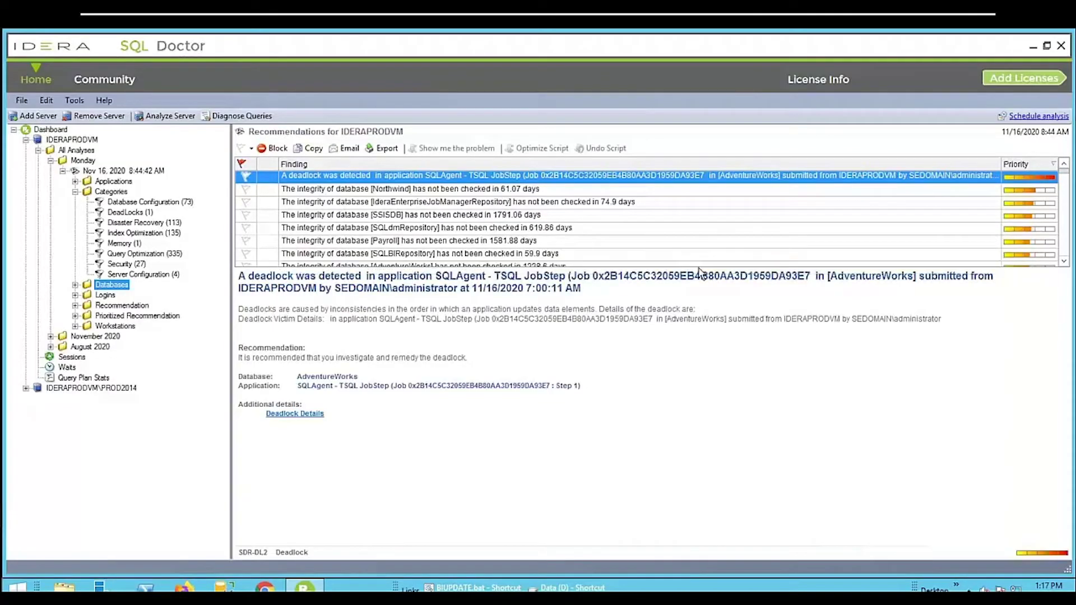
Enlarge the findings list and view the options for exporting the findings as an Excel workbook, leaving without saving
drag(584, 269, 583, 401)
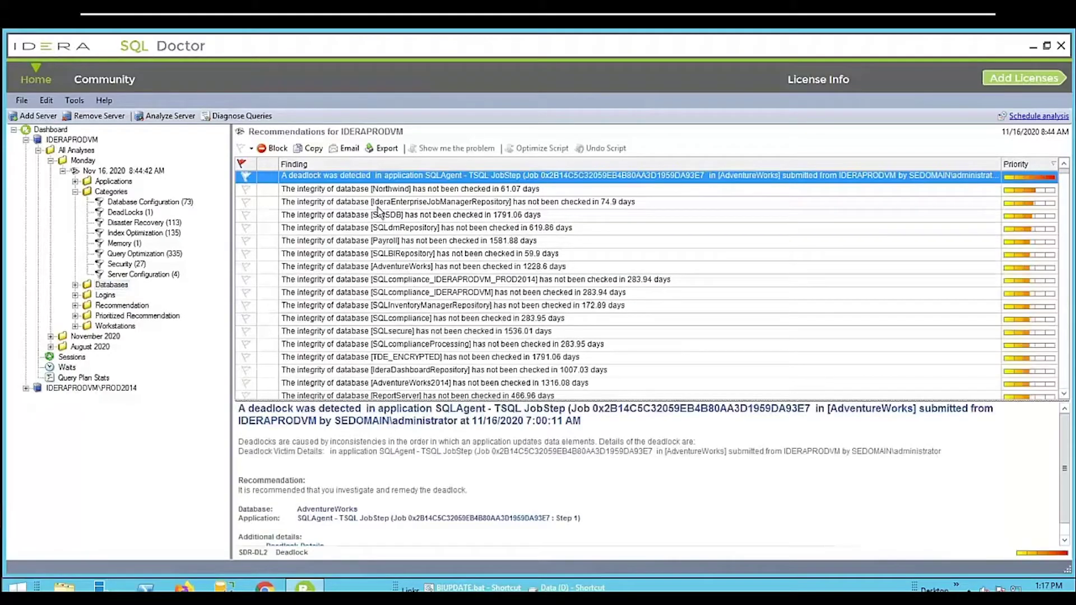
click(380, 151)
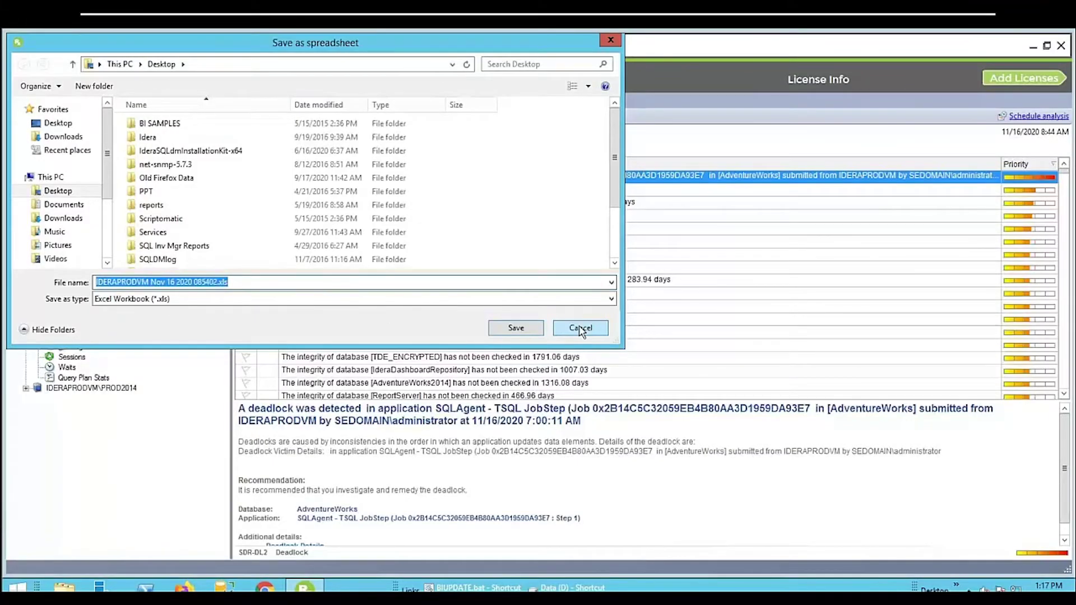
click(610, 40)
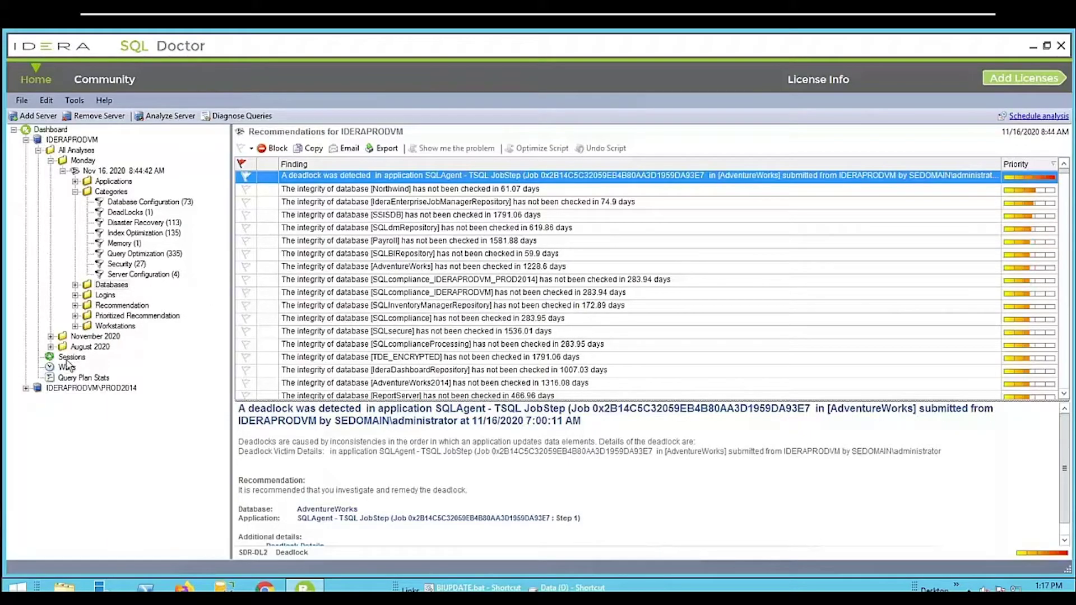
Open the IDERAPRODVM sessions and view the first quick finding about a search predicate in a function, together with its problem SQL
click(51, 161)
click(71, 193)
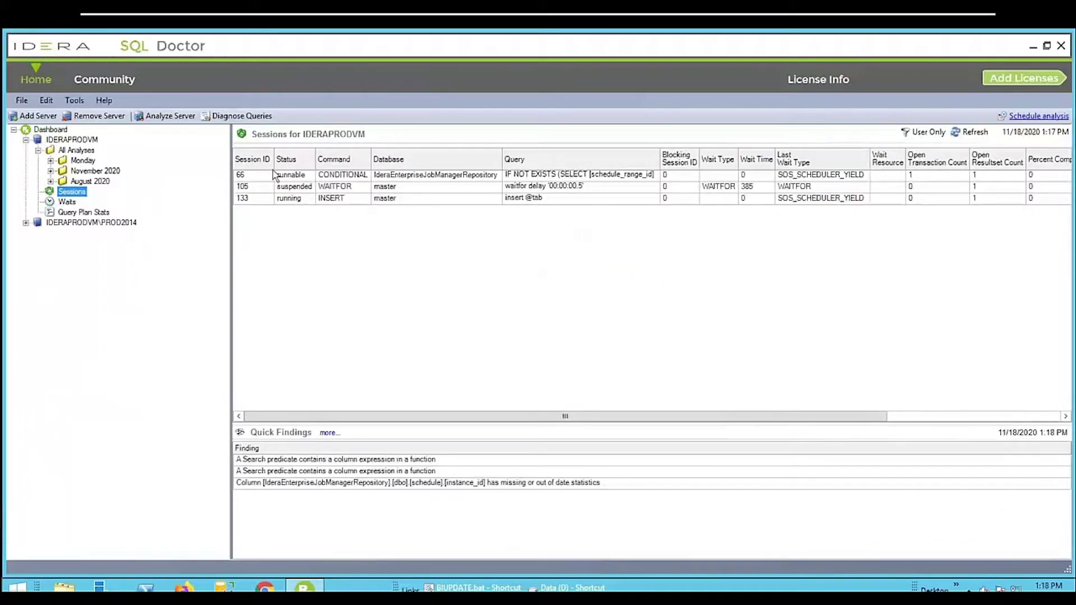
click(326, 460)
double_click(326, 461)
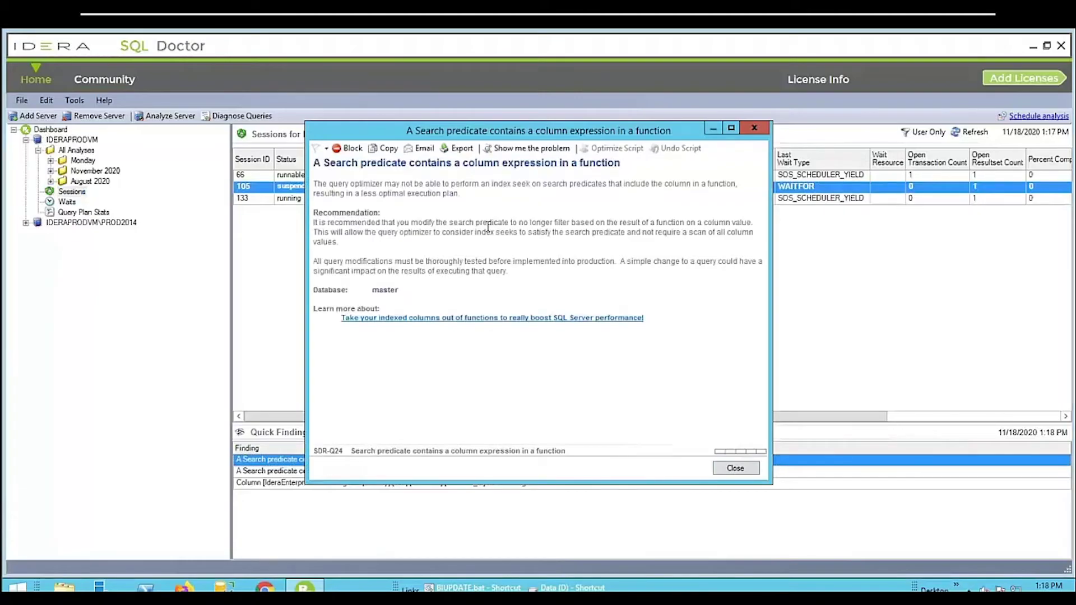
click(535, 147)
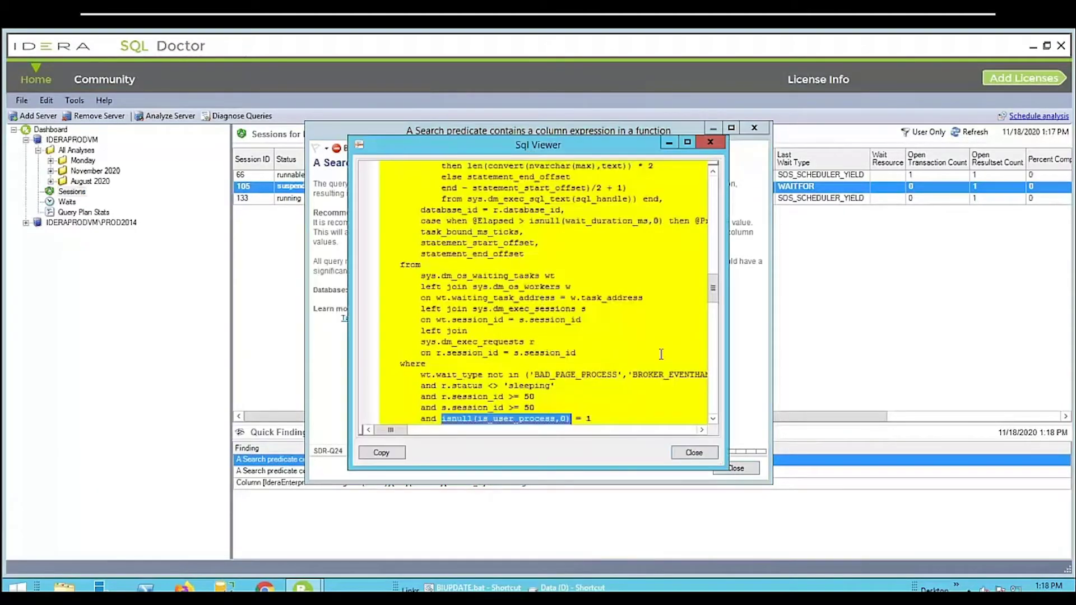
Close the problem SQL and its finding, and review the IDERAPRODVM waits with their first quick finding about a search predicate in a function
click(716, 140)
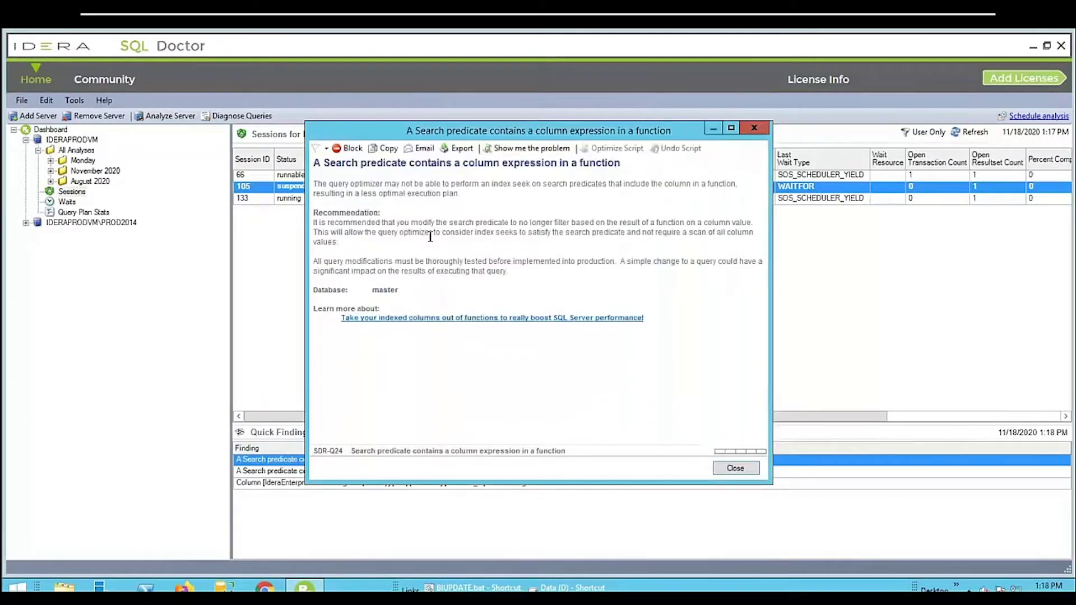
click(728, 470)
click(68, 202)
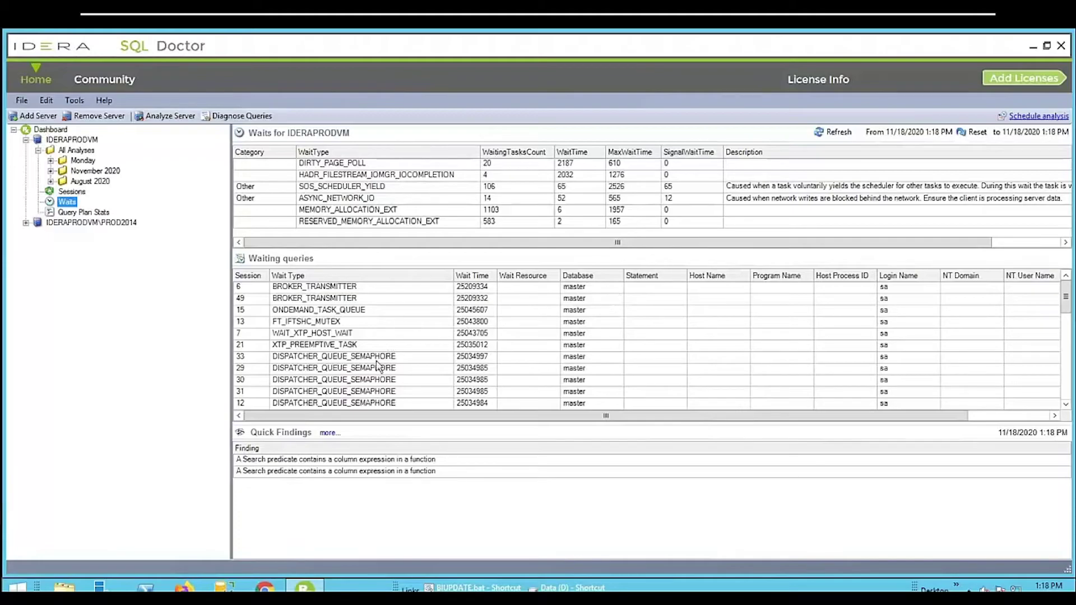
double_click(316, 460)
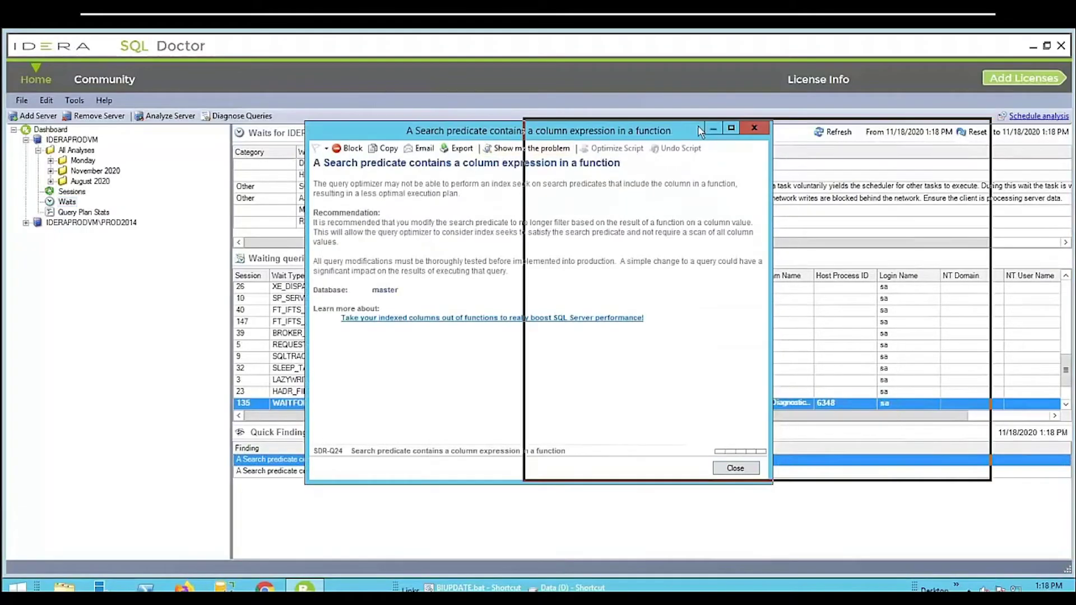
drag(482, 131, 703, 127)
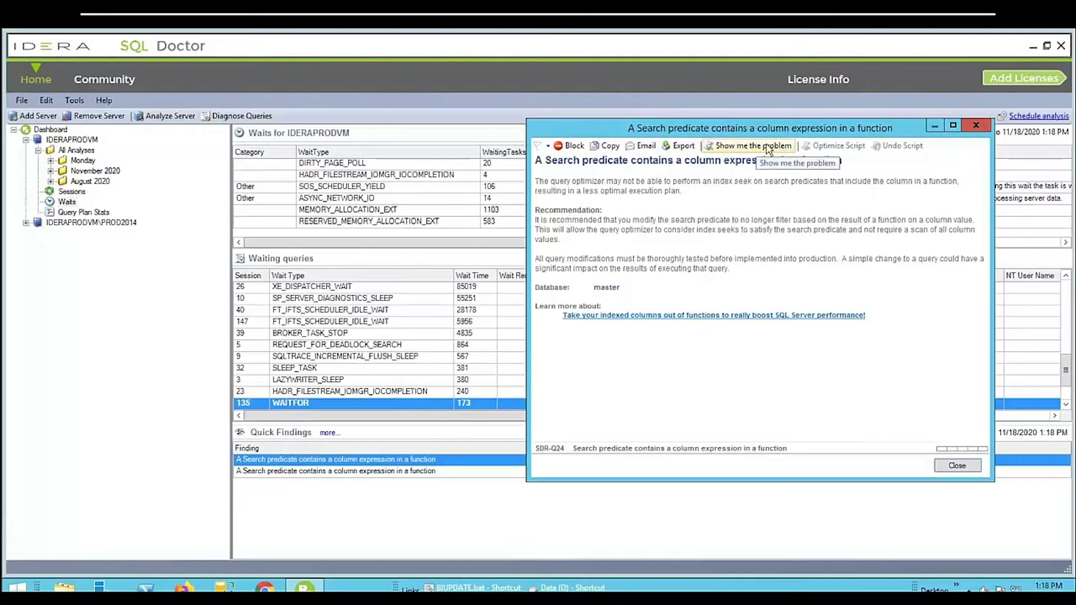
click(974, 122)
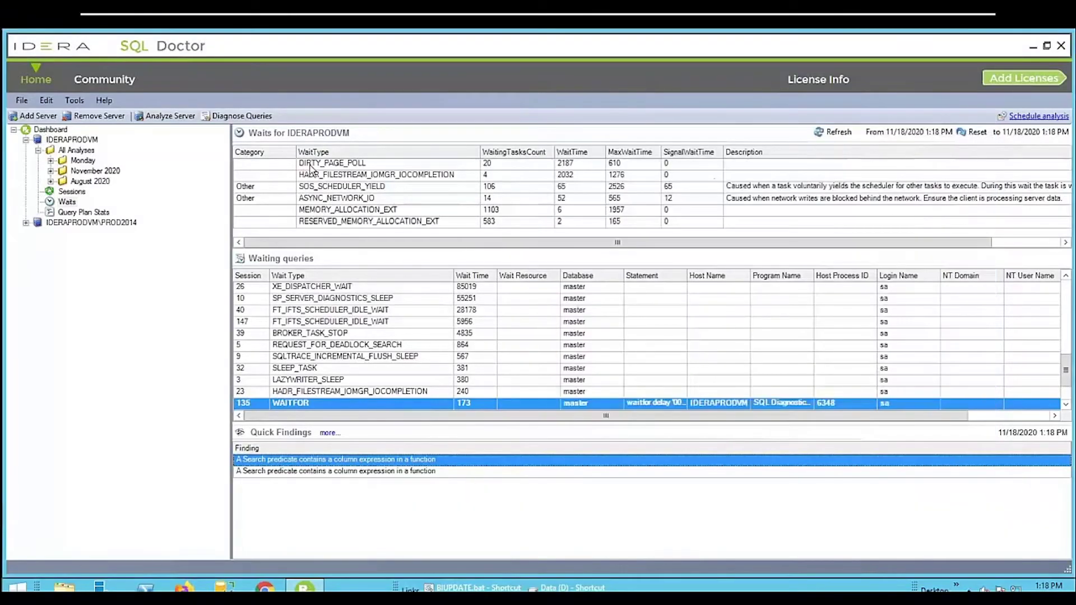
Open the query plan stats for IDERAPRODVM and locate the query behind the first quick finding about the use of SELECT *
click(85, 213)
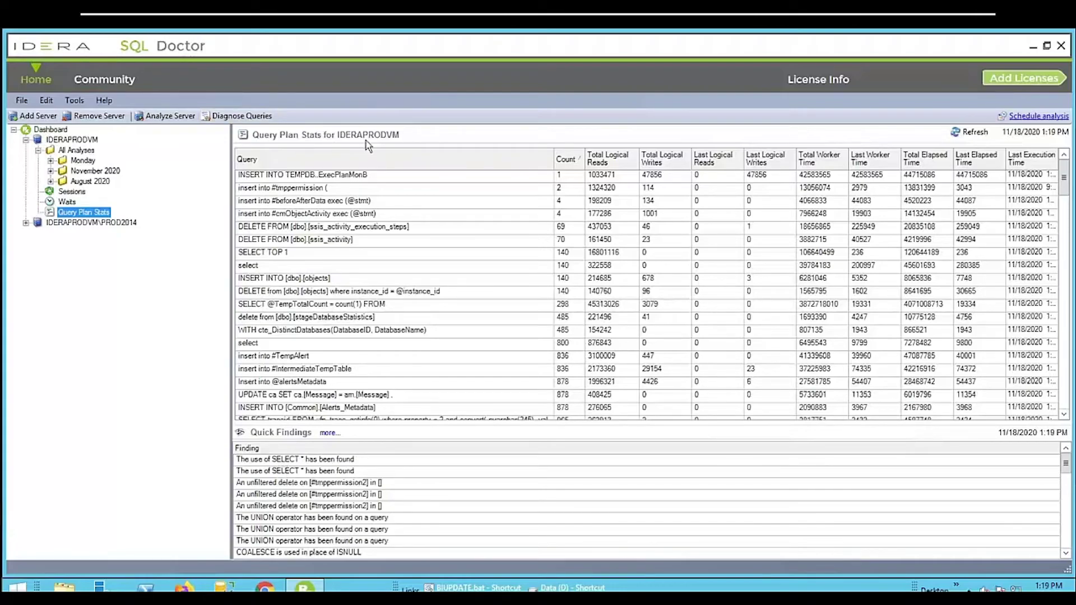
click(295, 459)
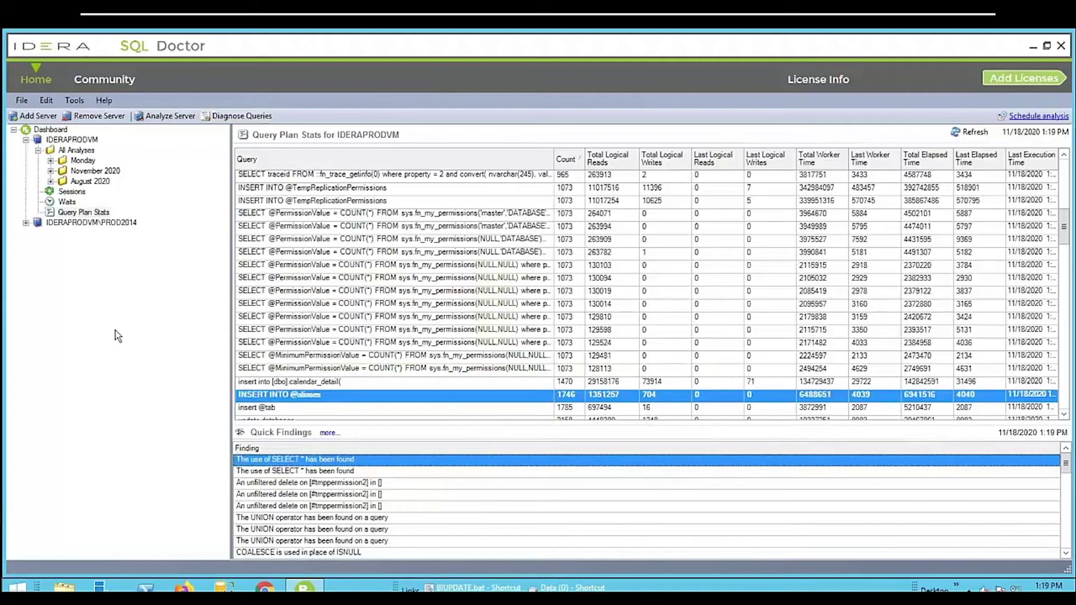
Open Diagnose Queries for IDERAPRODVM and look through the selectable databases, leaving without diagnosing a query
click(243, 117)
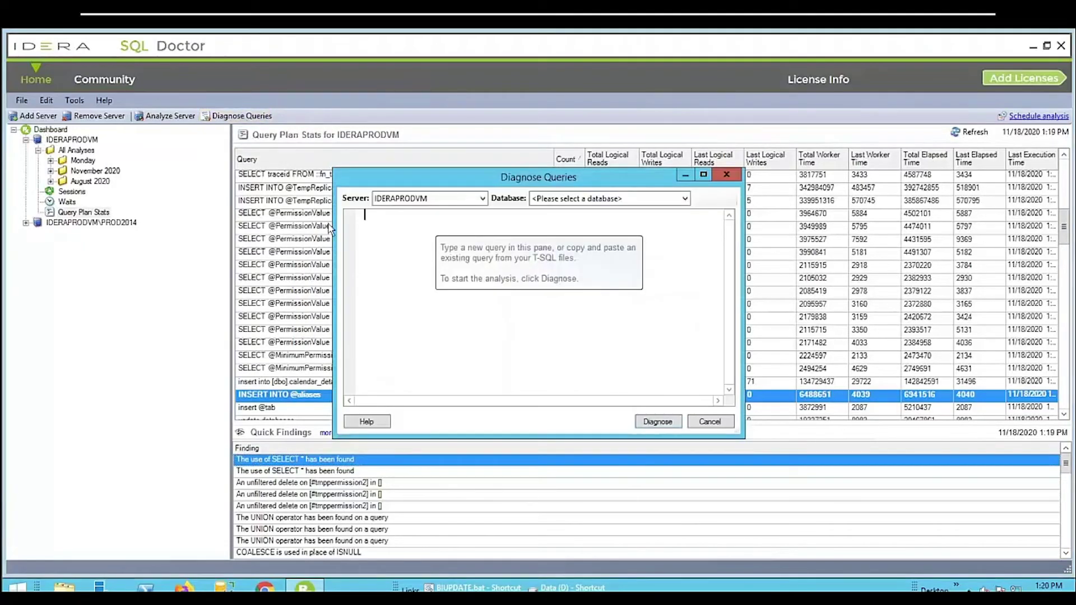
click(687, 200)
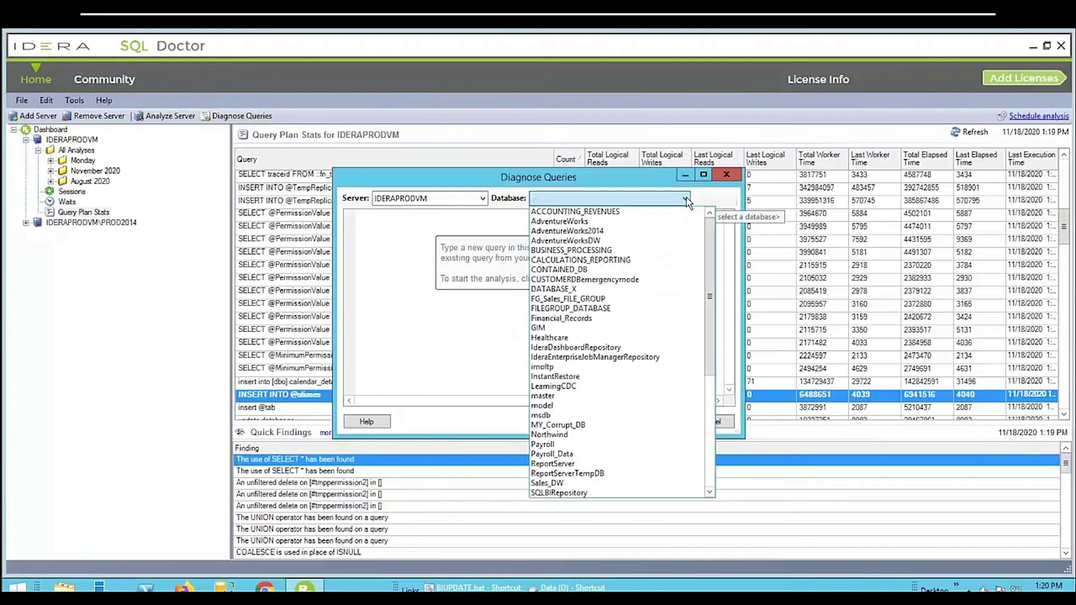
click(687, 200)
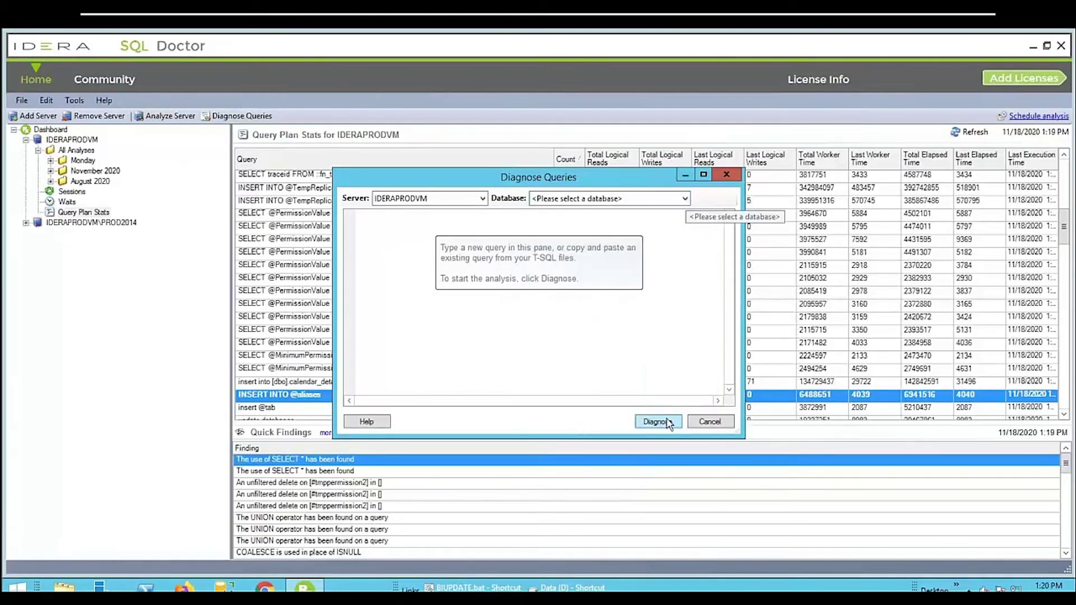
click(710, 423)
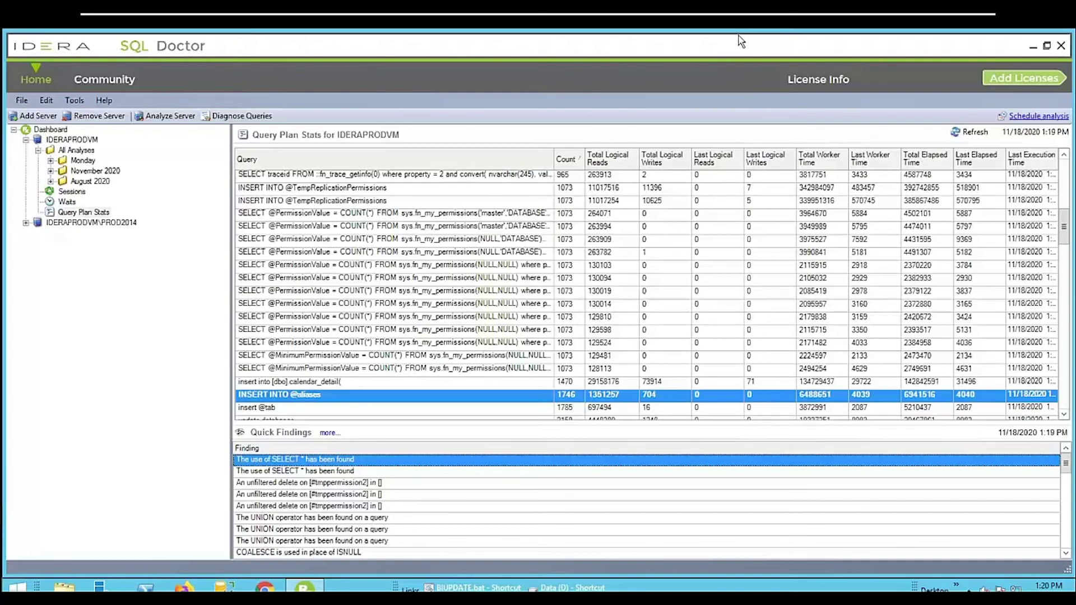
mouse_move(787, 18)
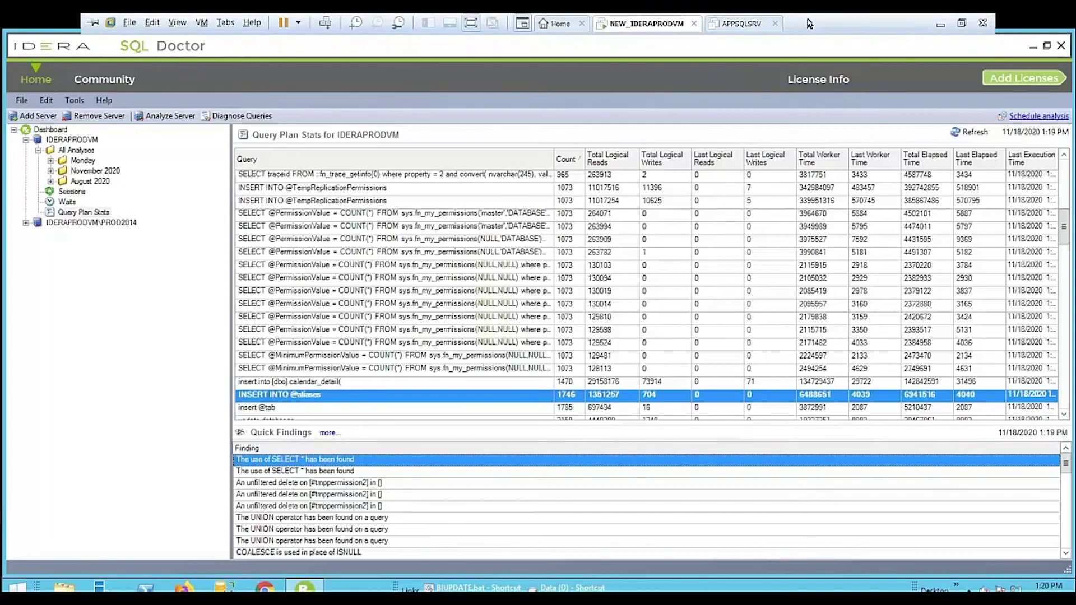